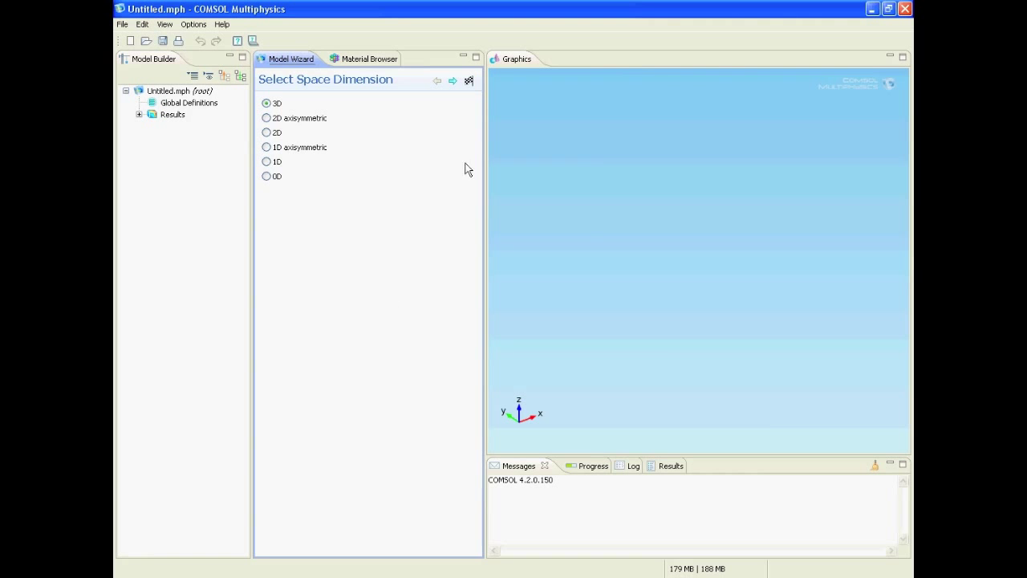
# Step: Add Solid Mechanics (solid) physics to the 3D model and choose an Eigenfrequency study
pyautogui.click(453, 81)
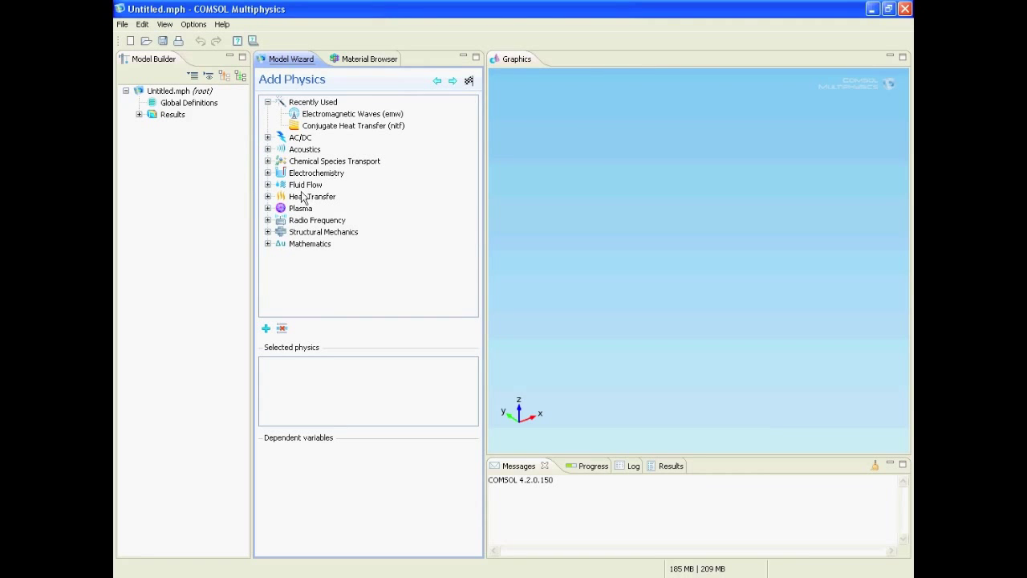
pyautogui.click(268, 232)
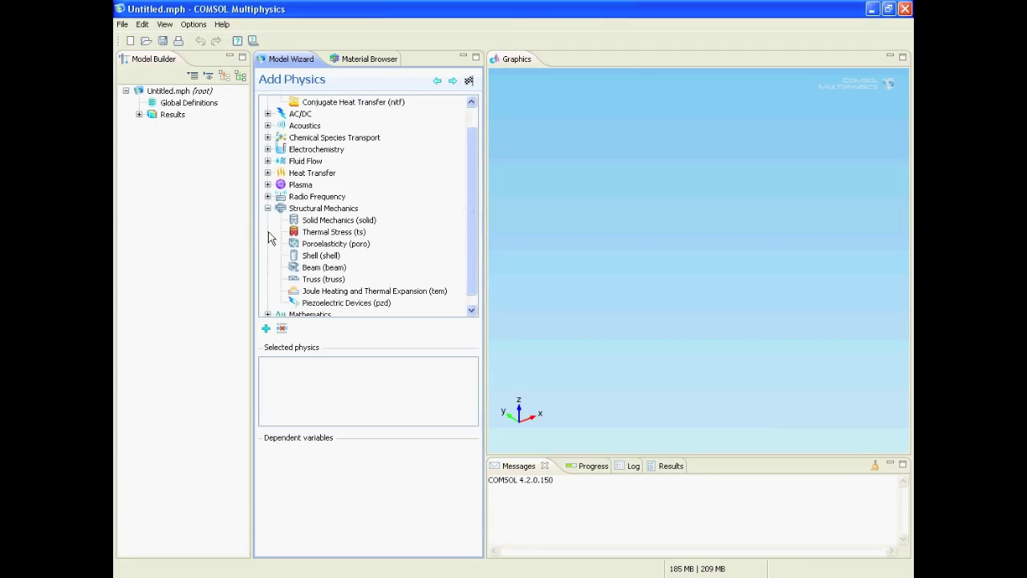
pyautogui.click(328, 222)
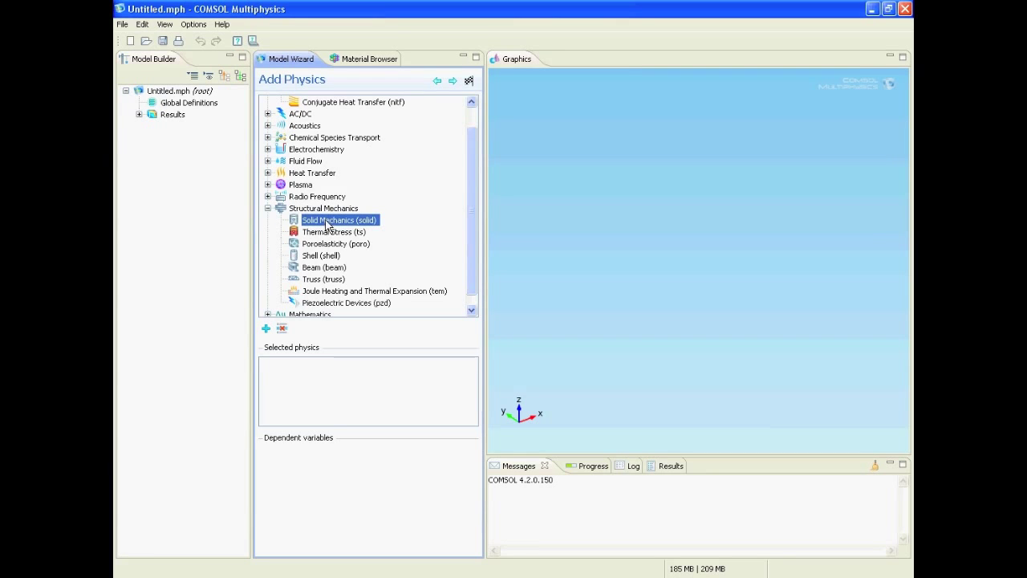
pyautogui.rightClick(373, 220)
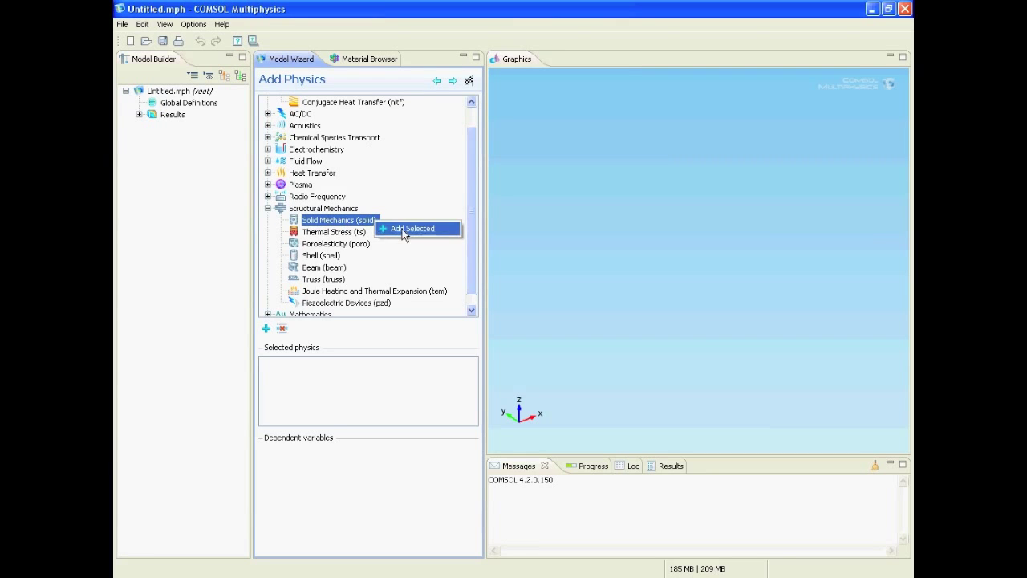
pyautogui.click(406, 230)
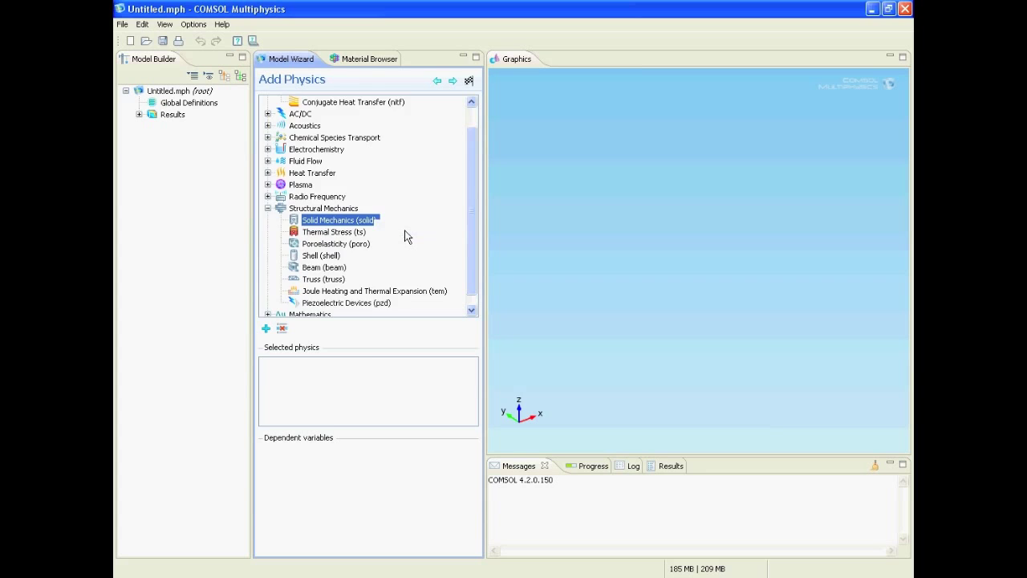
pyautogui.click(453, 82)
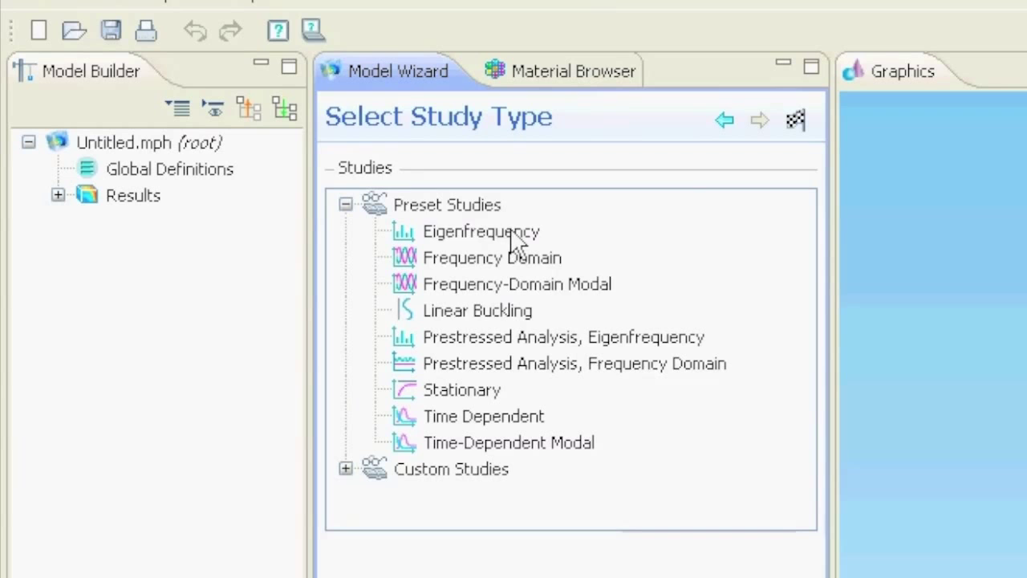
pyautogui.click(511, 233)
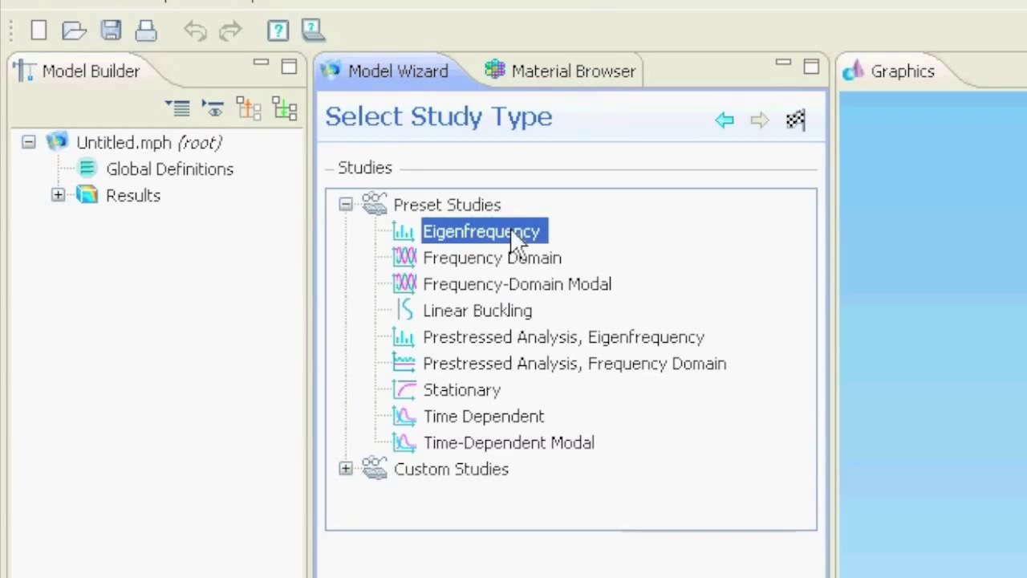
# Step: Finish the wizard and set Geometry 1's length unit to µm
pyautogui.click(796, 122)
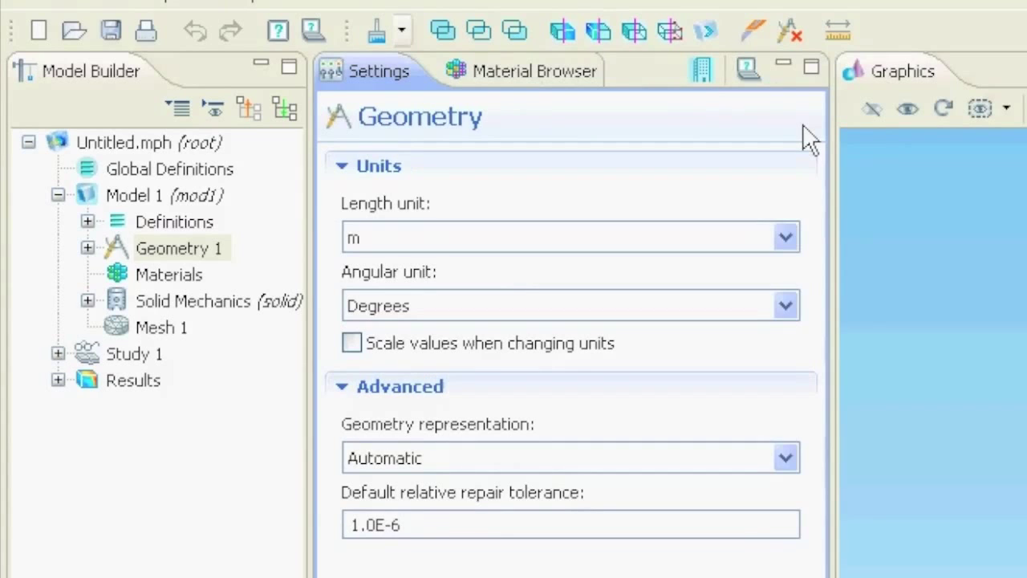
pyautogui.click(780, 242)
pyautogui.click(742, 328)
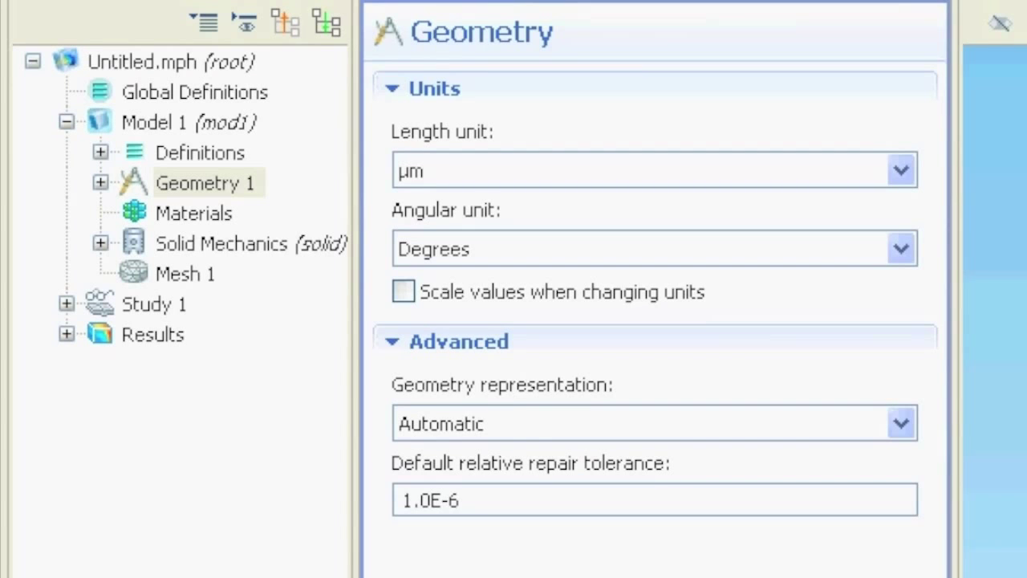
pyautogui.click(149, 90)
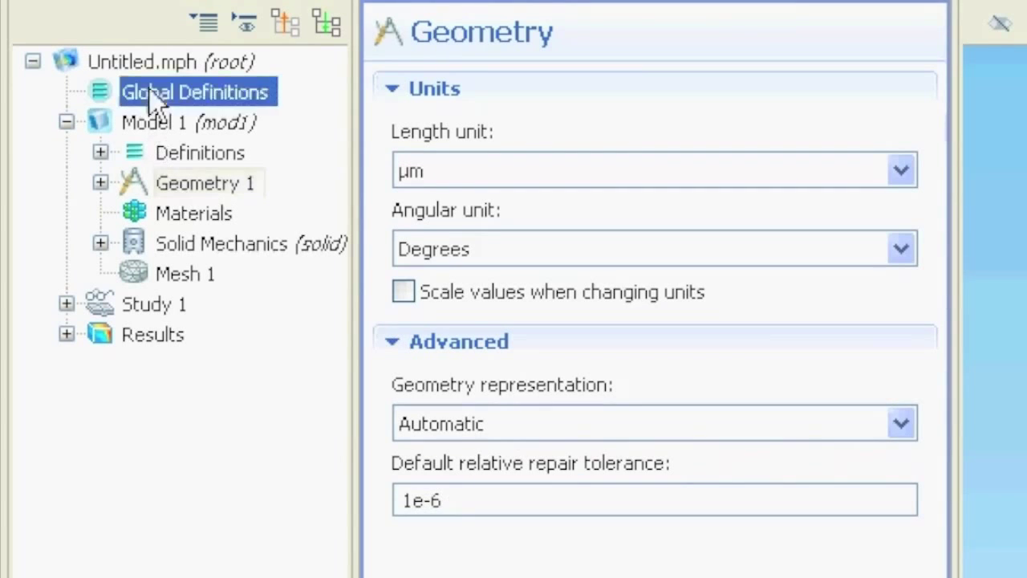
# Step: Add a Parameters table under Global Definitions and define BeamL = 300[um]
pyautogui.rightClick(149, 90)
pyautogui.click(292, 111)
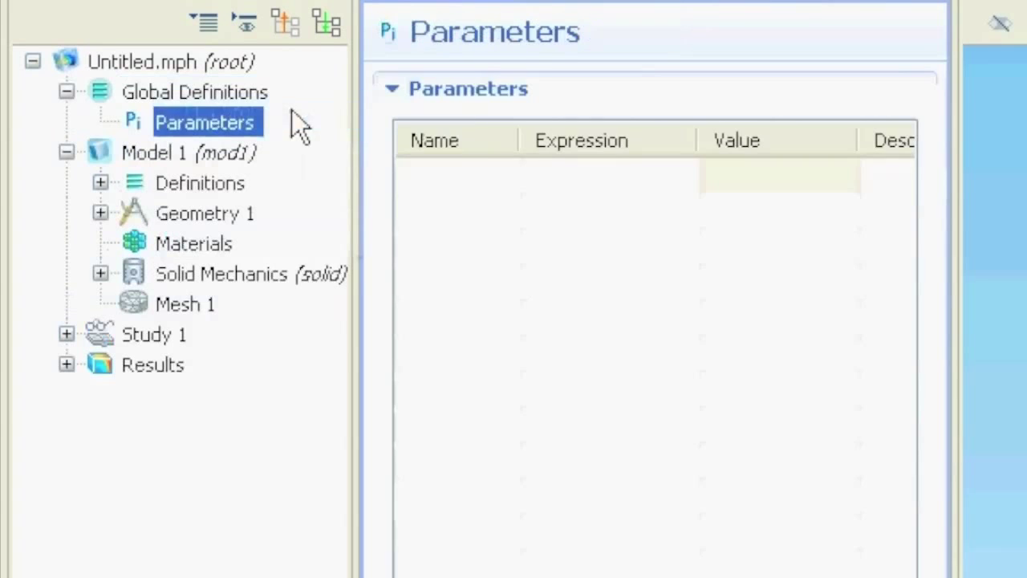
pyautogui.click(461, 178)
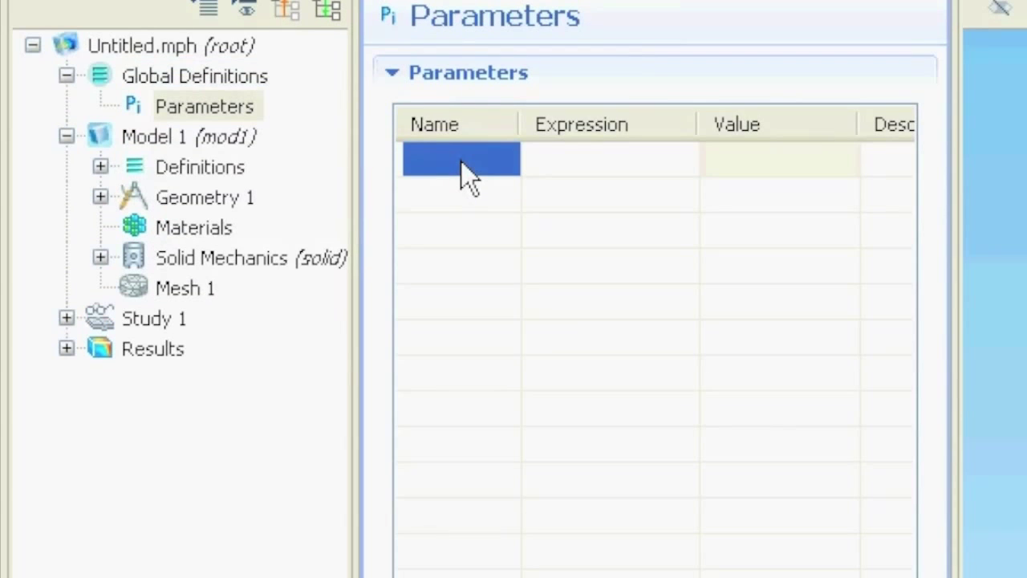
pyautogui.write('Beam_')
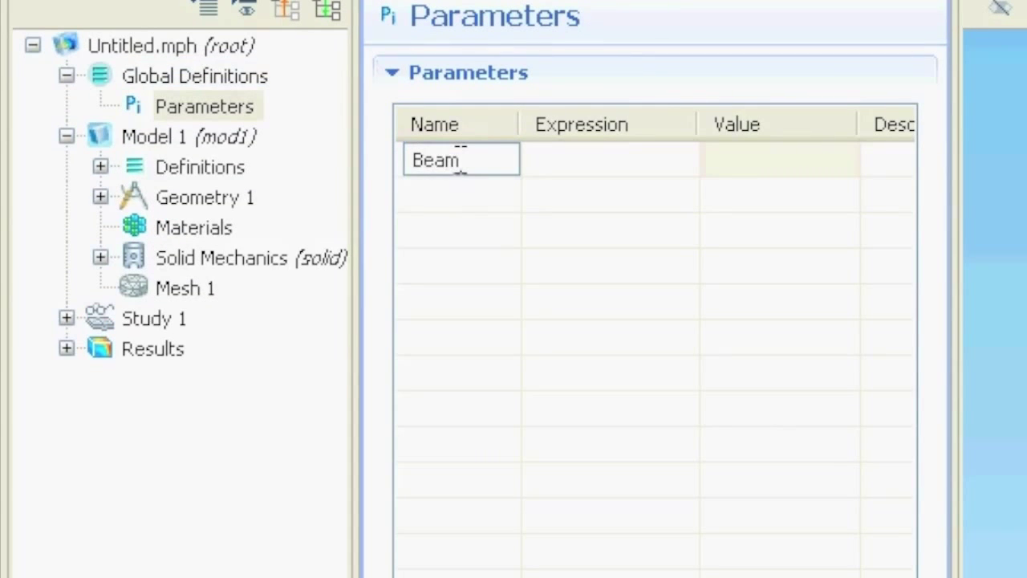
pyautogui.click(567, 156)
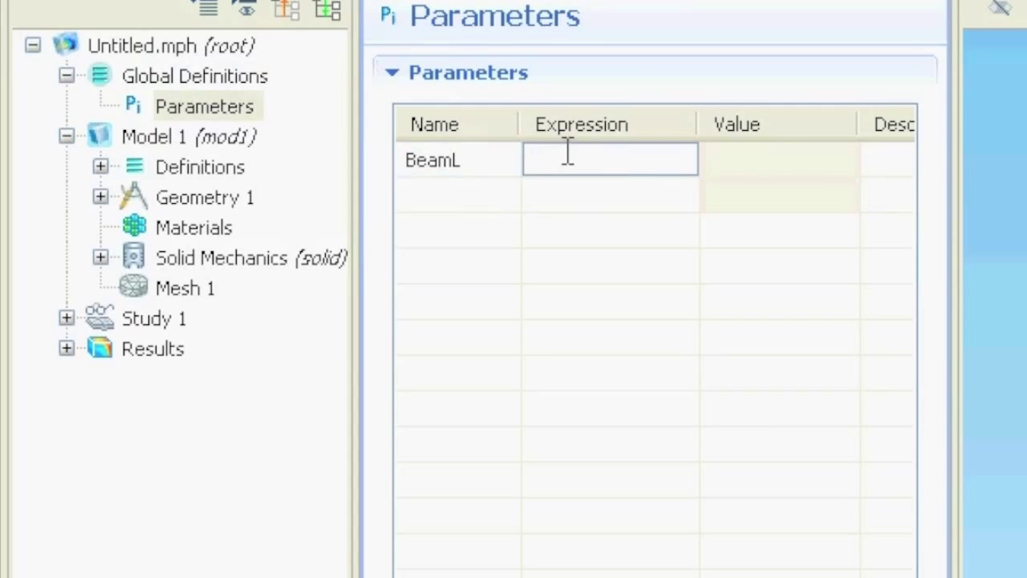
pyautogui.write('300[um]')
# Step: Add parameters BeamW = 40[um] and BeamH = 7[um] to the table
pyautogui.click(493, 193)
pyautogui.write('Be')
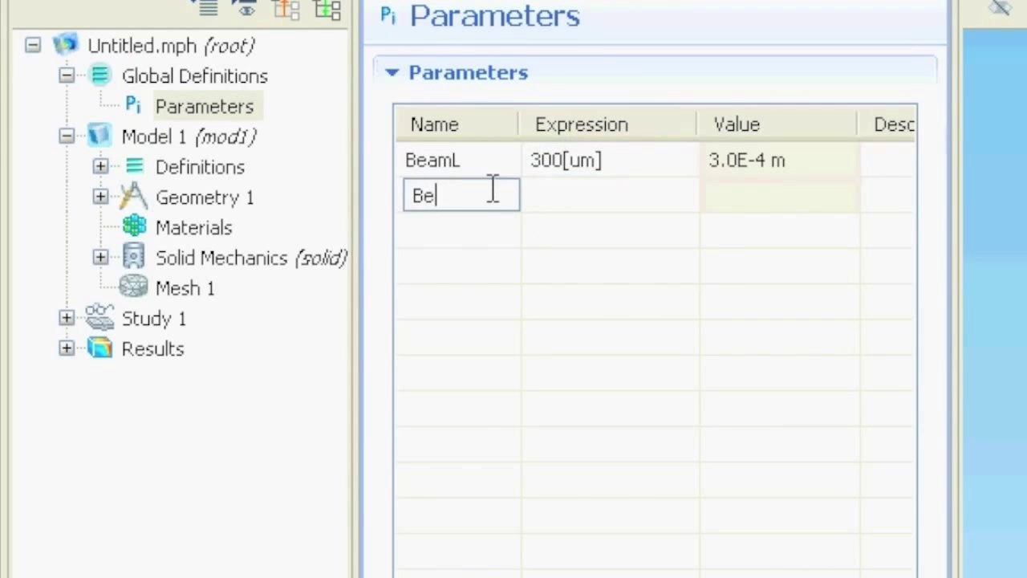
pyautogui.write('amW')
pyautogui.click(601, 195)
pyautogui.write('40[um]')
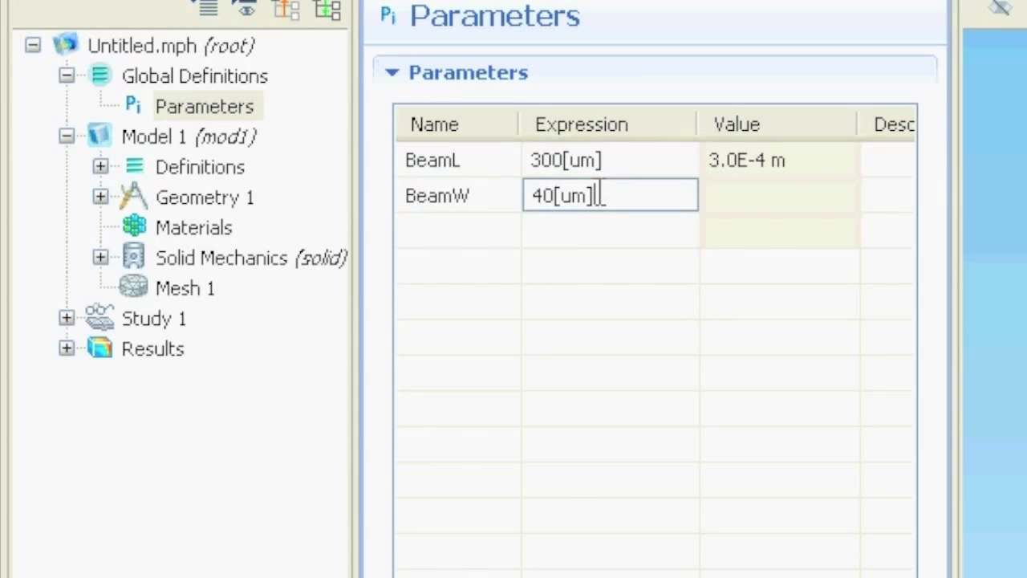
pyautogui.click(489, 227)
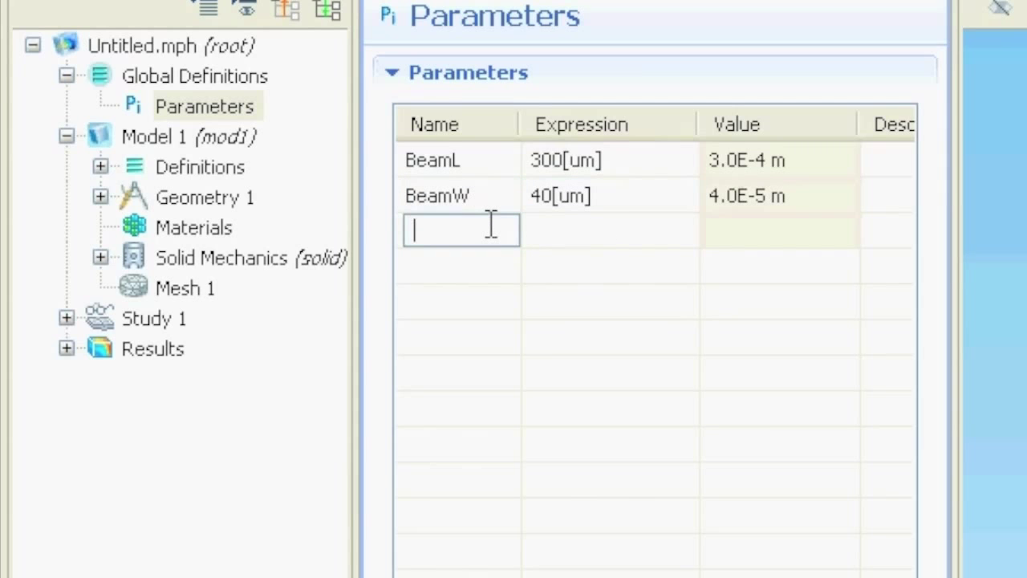
pyautogui.write('BeamH')
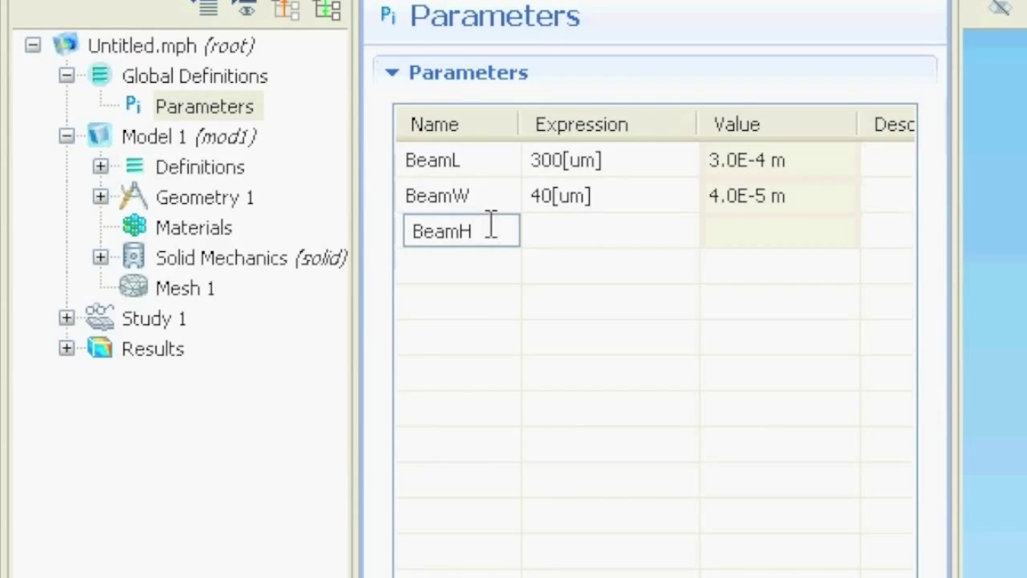
pyautogui.click(598, 227)
pyautogui.write('7[um]')
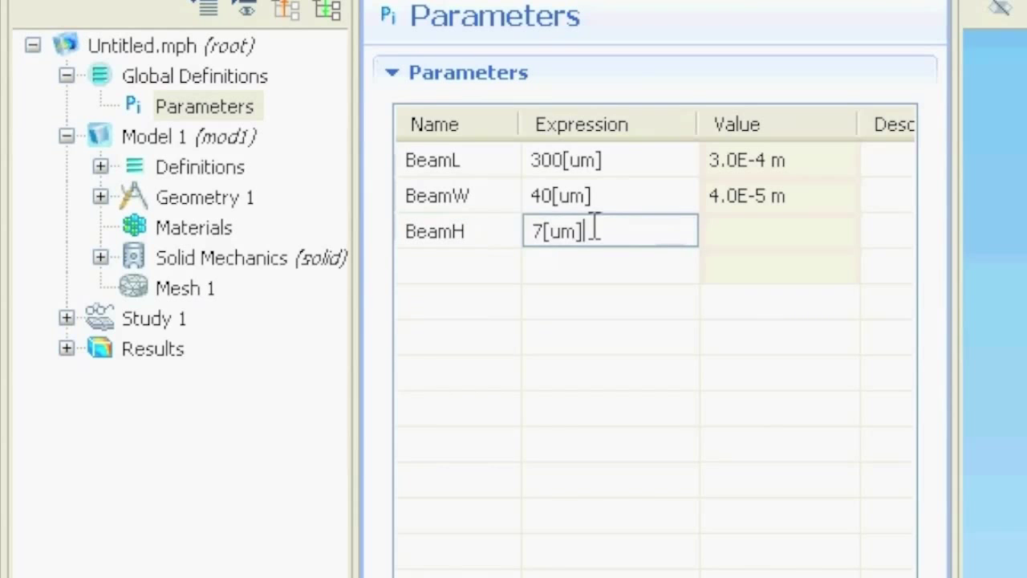
pyautogui.press('Return')
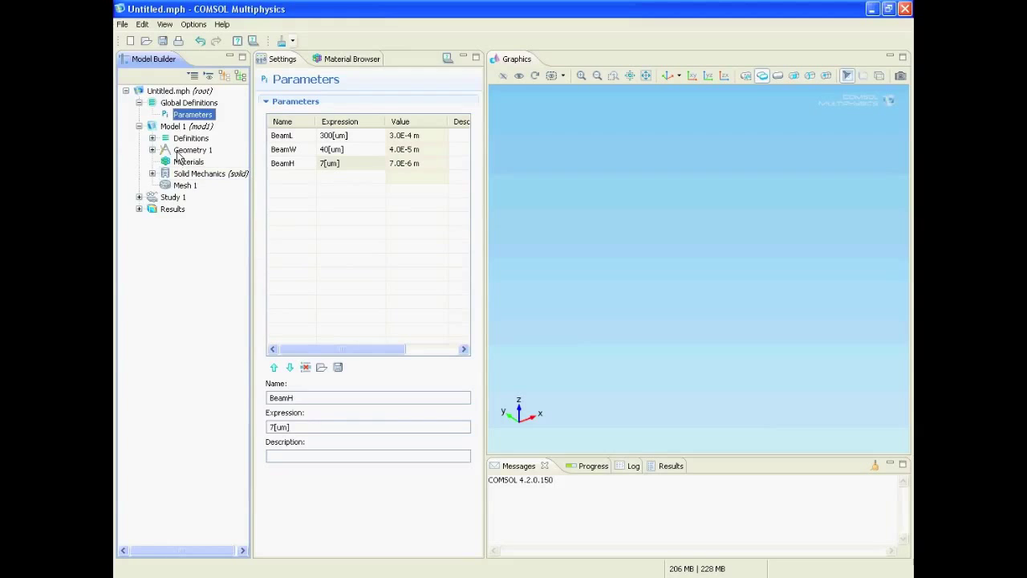
# Step: Add Block 1 with width BeamW, depth BeamL, height BeamH and build it
pyautogui.rightClick(178, 151)
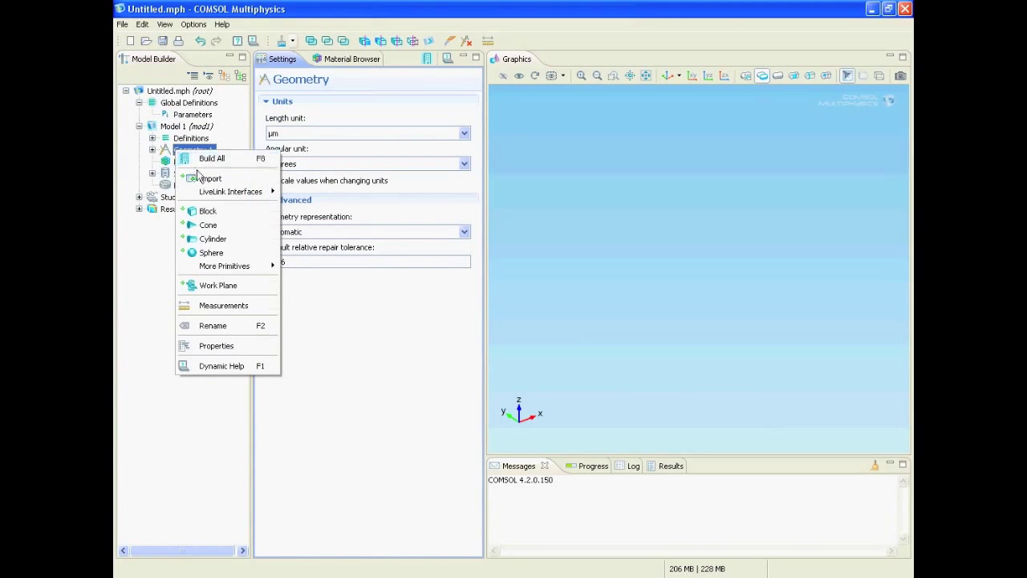
pyautogui.click(226, 212)
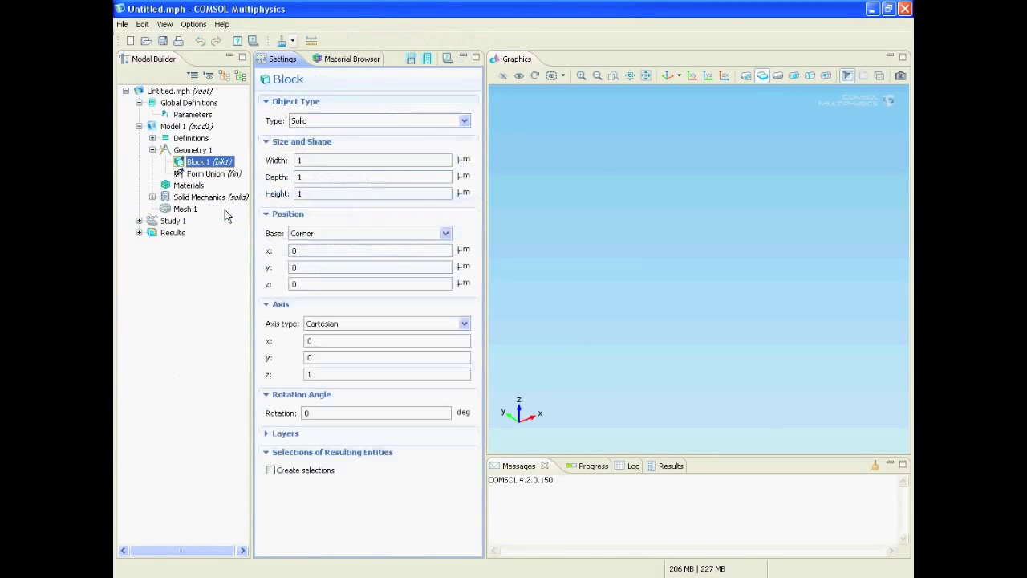
pyautogui.doubleClick(314, 159)
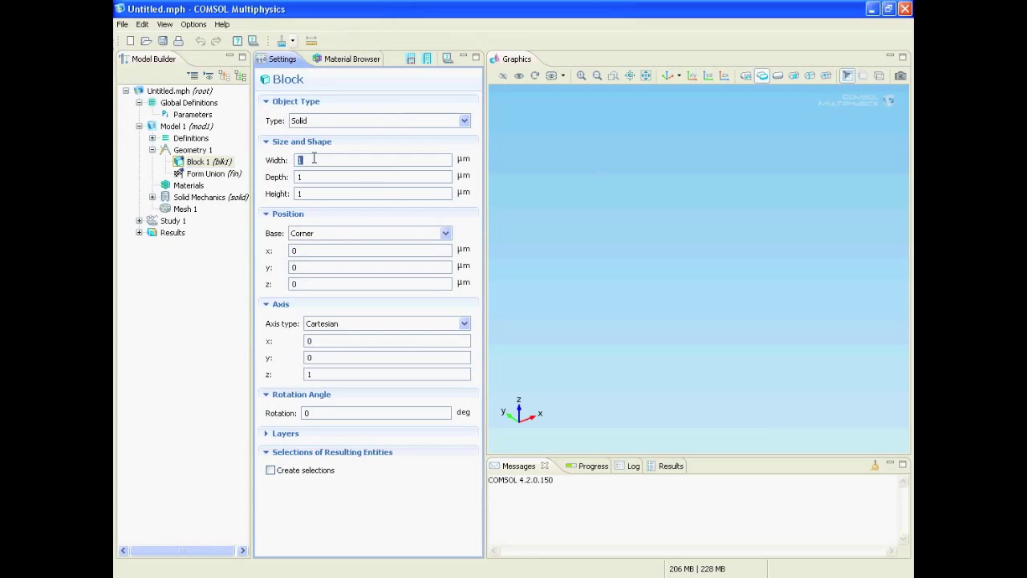
pyautogui.write('BeamW')
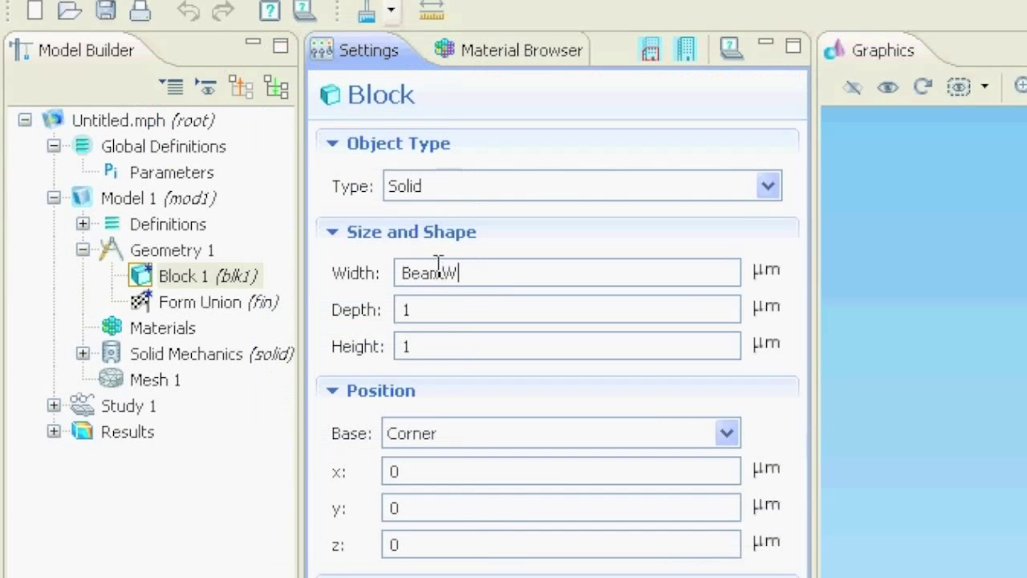
pyautogui.doubleClick(328, 173)
pyautogui.write('BeamL')
pyautogui.press('Tab')
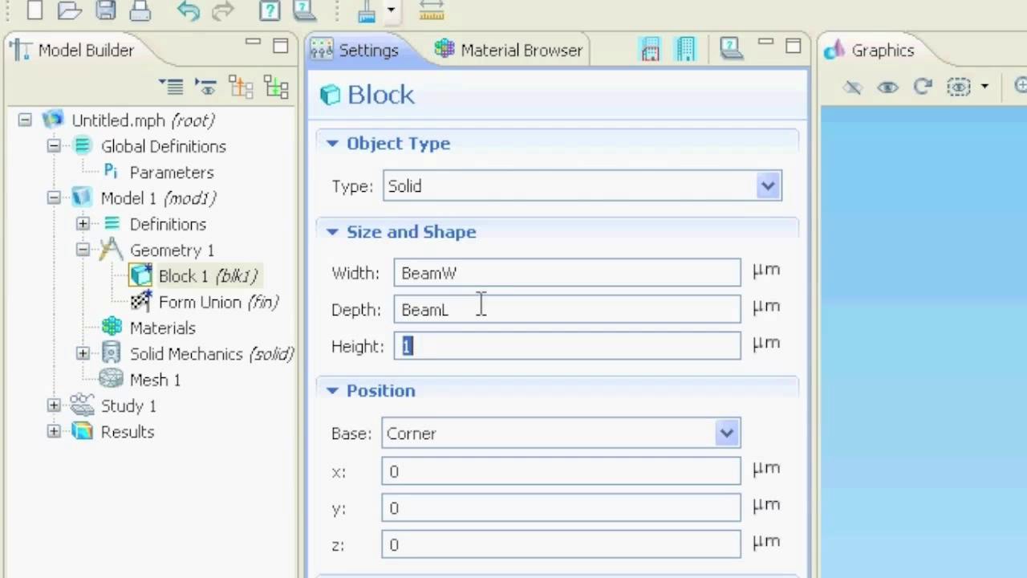
pyautogui.write('BeamH')
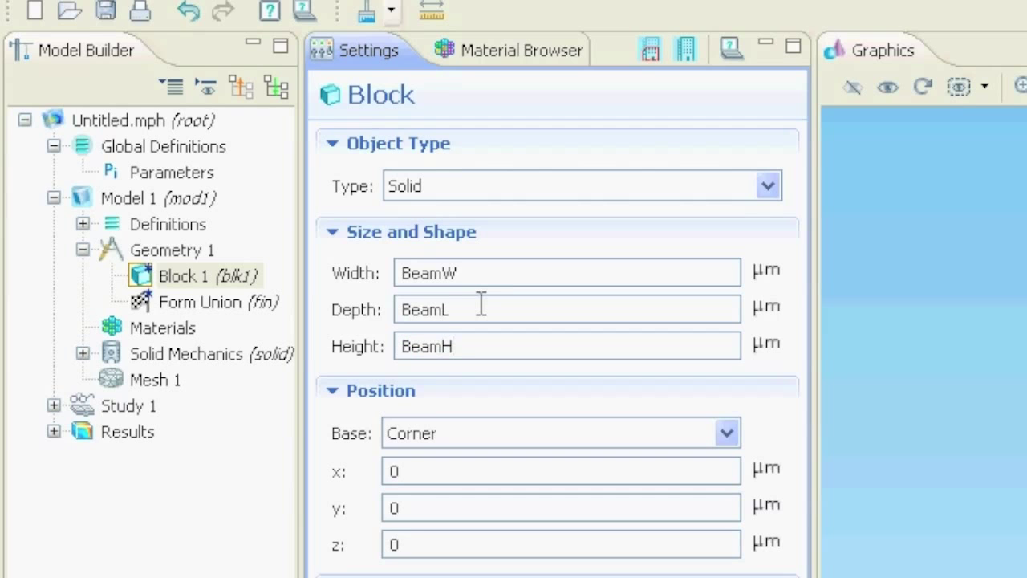
pyautogui.click(695, 36)
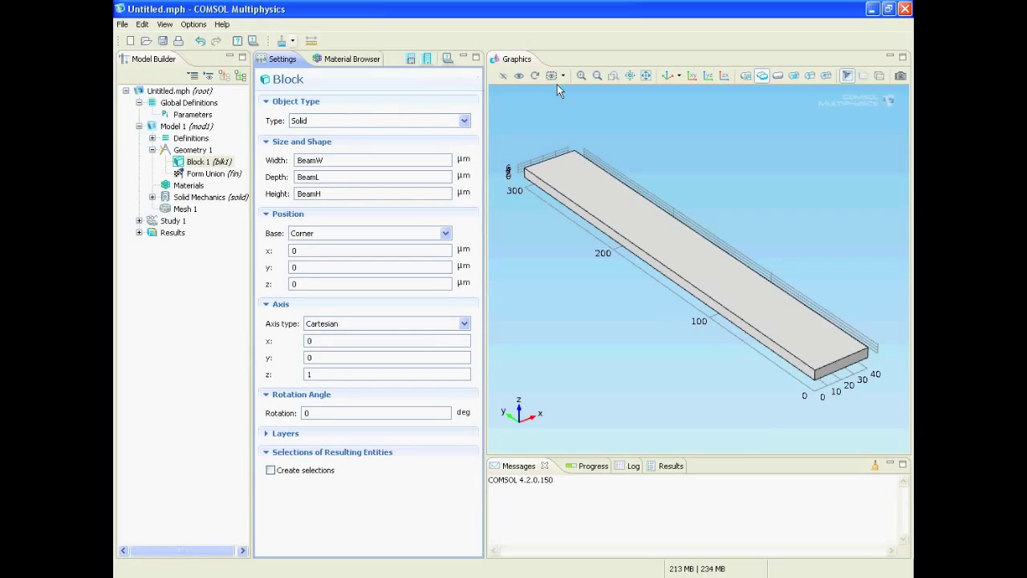
pyautogui.click(648, 77)
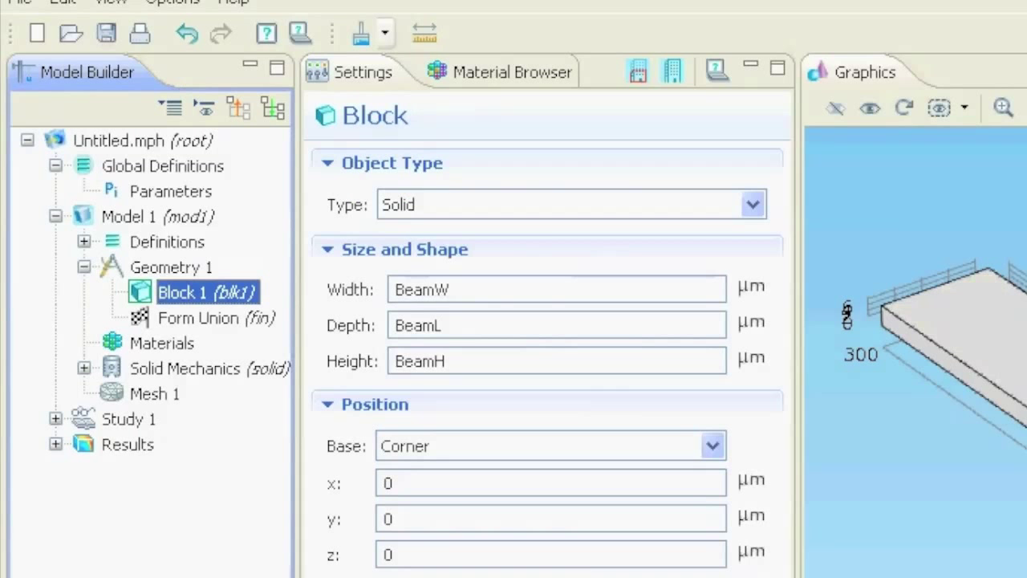
# Step: Search the Material Browser for silicon and add Built-In Silicon to the model
pyautogui.click(161, 342)
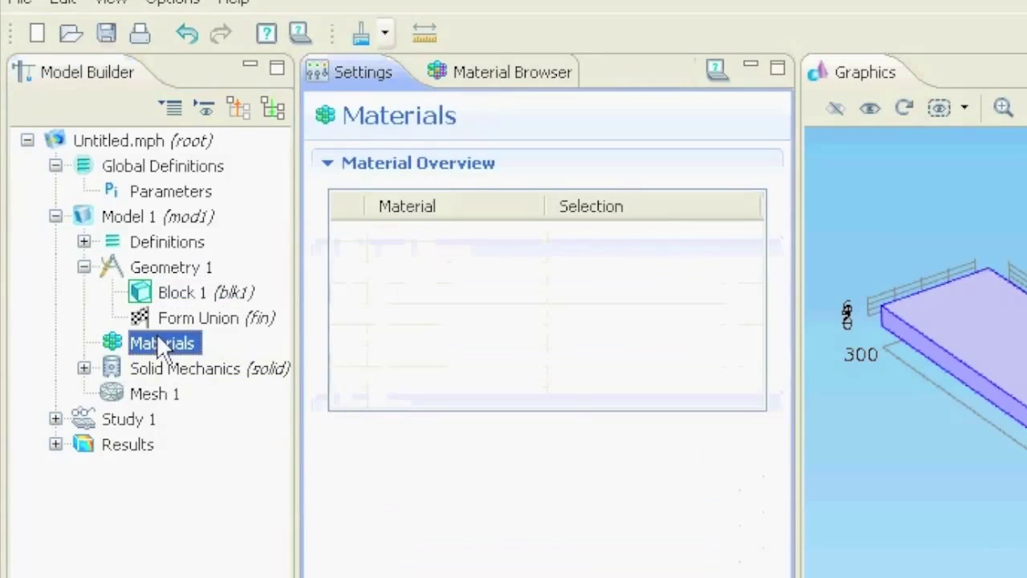
pyautogui.click(511, 72)
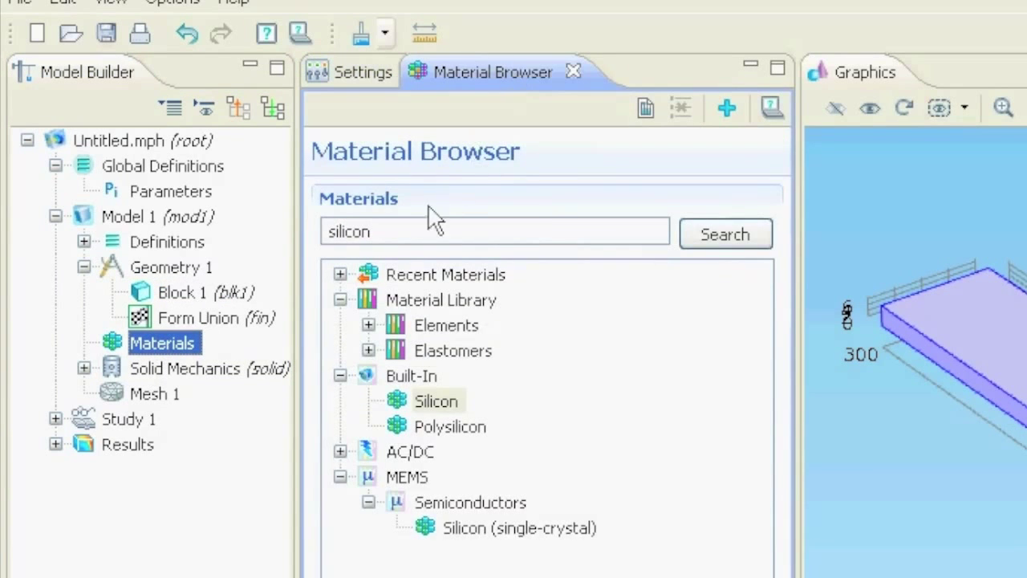
pyautogui.doubleClick(406, 228)
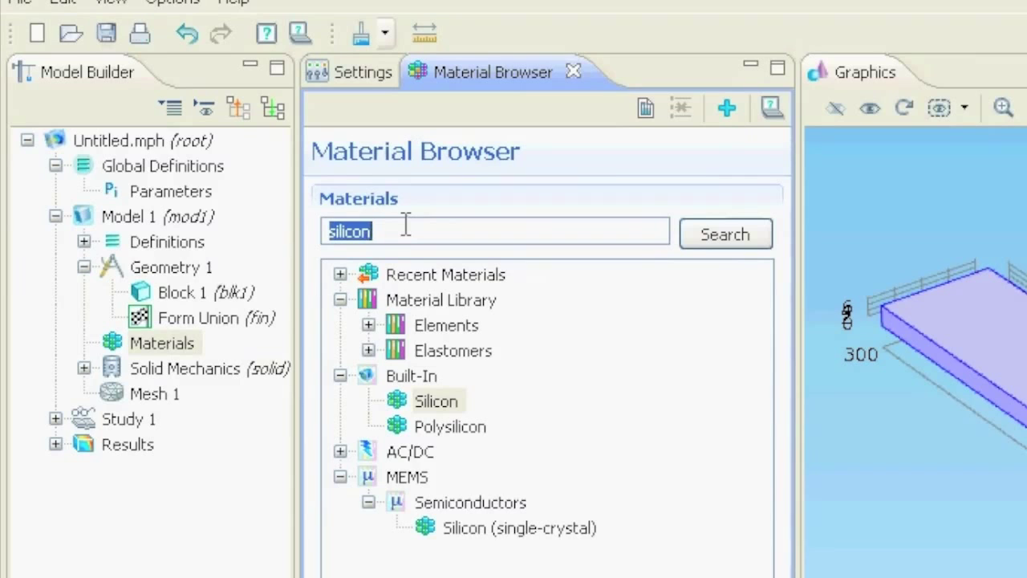
pyautogui.click(740, 244)
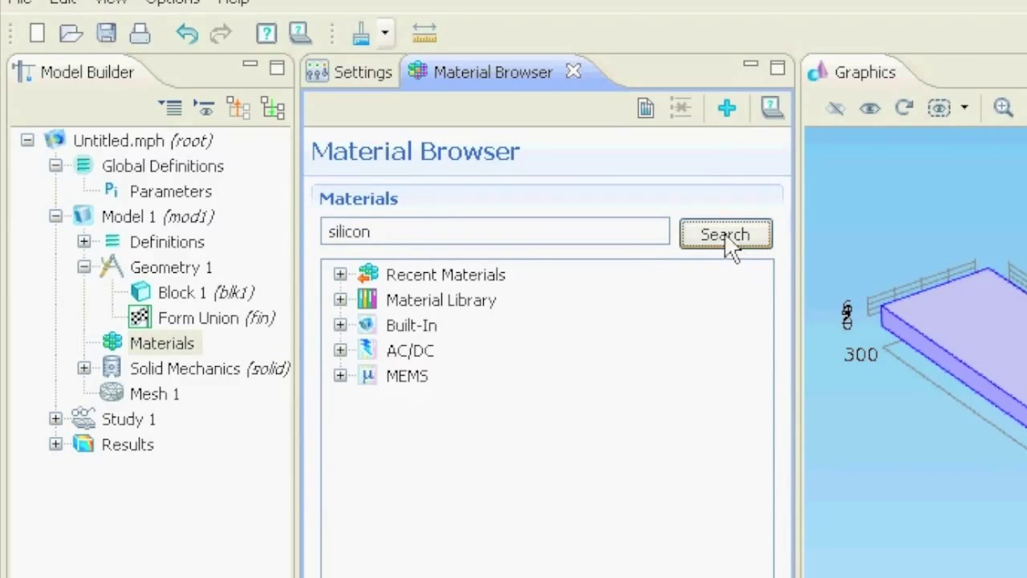
pyautogui.click(340, 325)
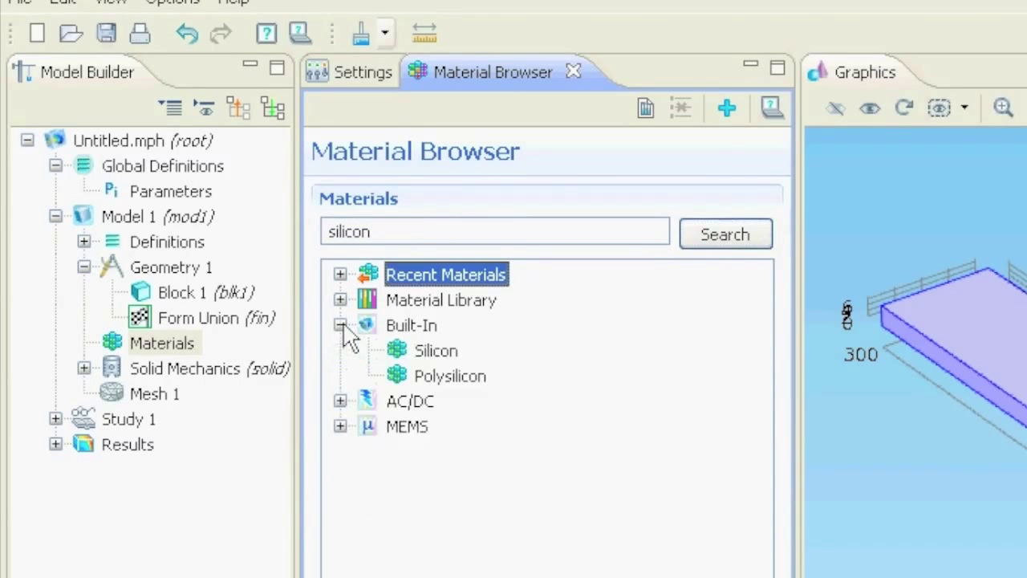
pyautogui.click(442, 353)
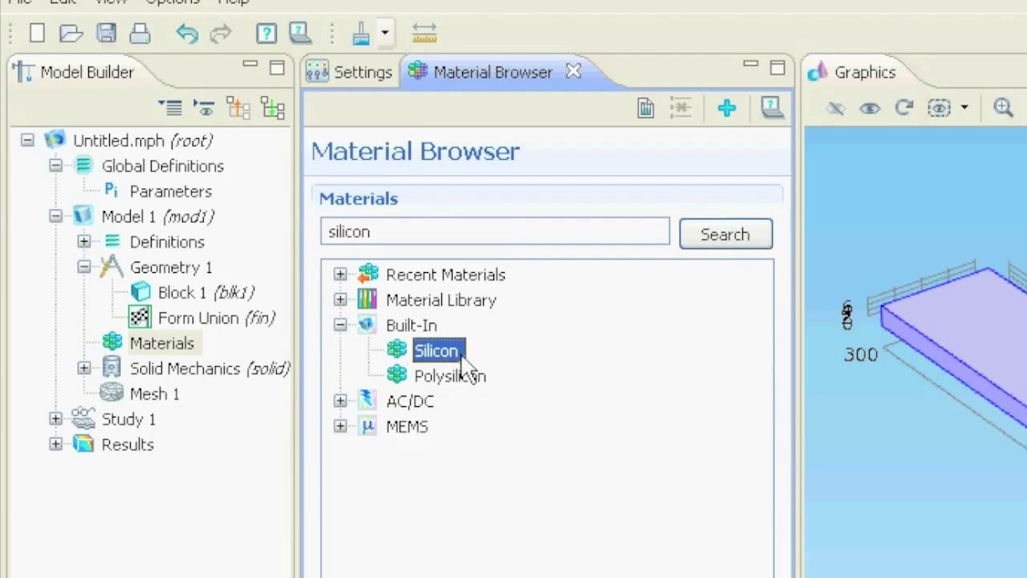
pyautogui.rightClick(461, 357)
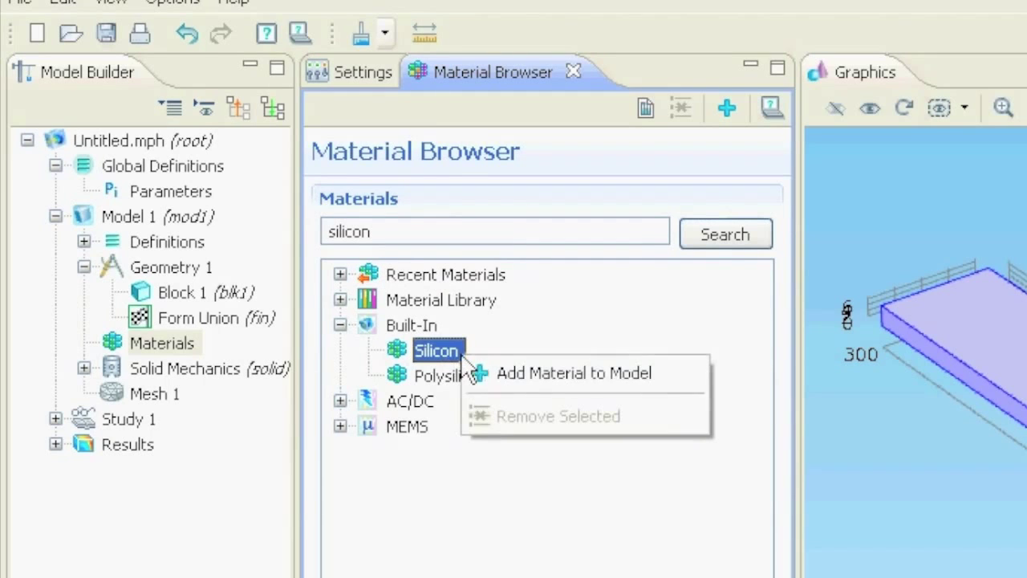
pyautogui.click(669, 362)
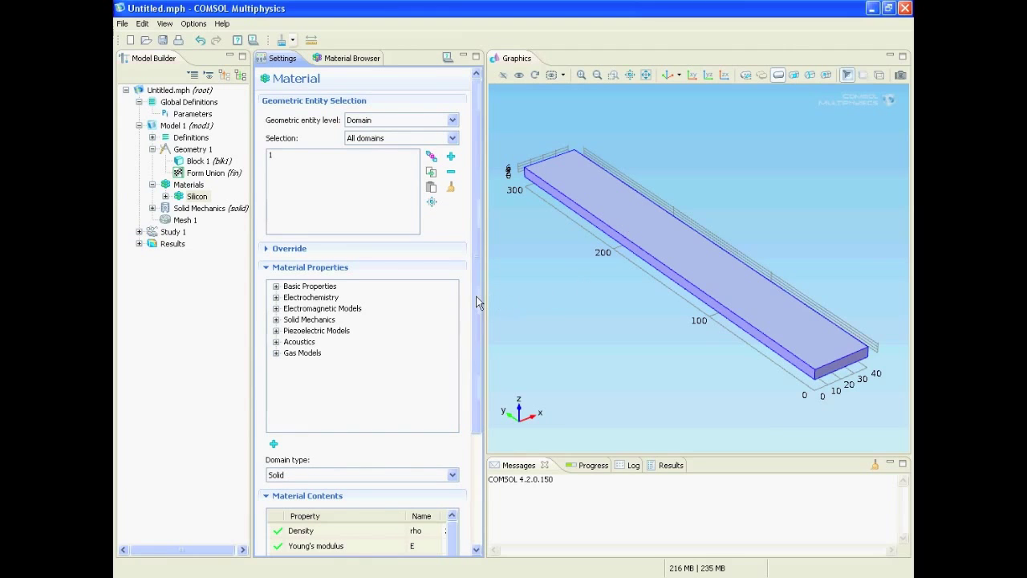
# Step: Widen the Material Contents table to read Silicon's values, e.g. Young's modulus 131E9 Pa
pyautogui.scroll(-2, 483, 321)
pyautogui.scroll(-4, 483, 322)
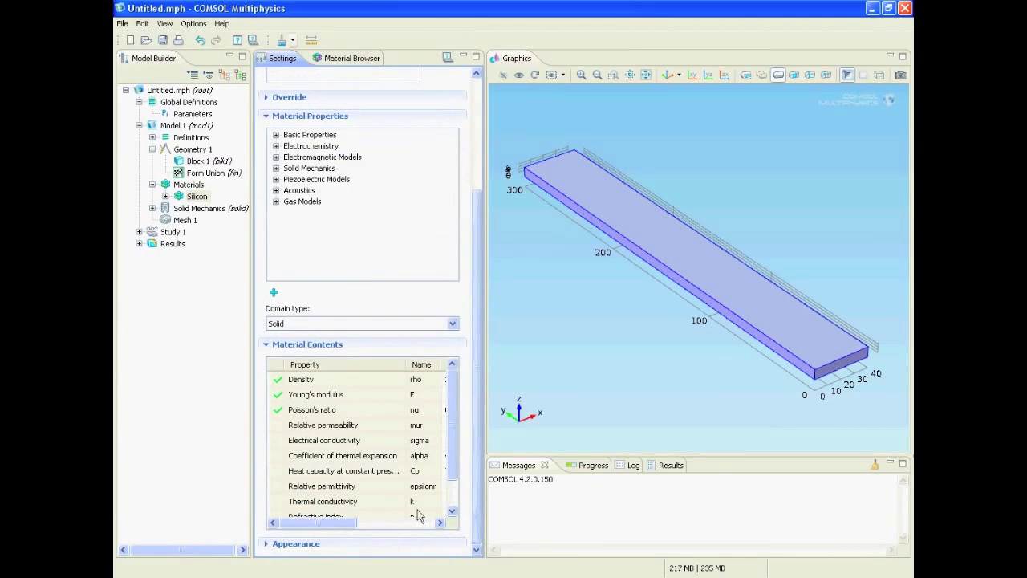
pyautogui.moveTo(340, 529); pyautogui.dragTo(369, 529)
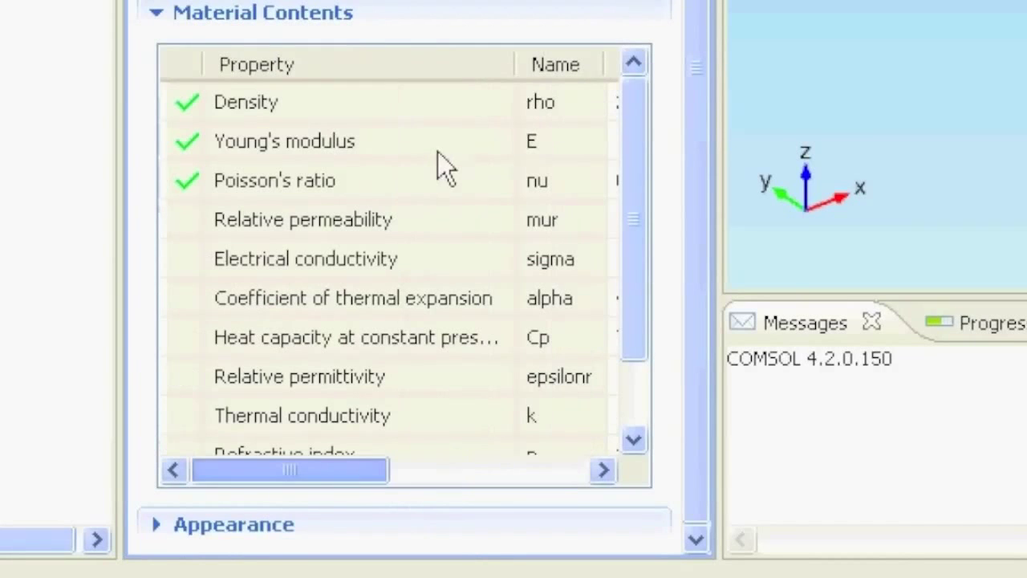
pyautogui.click(550, 137)
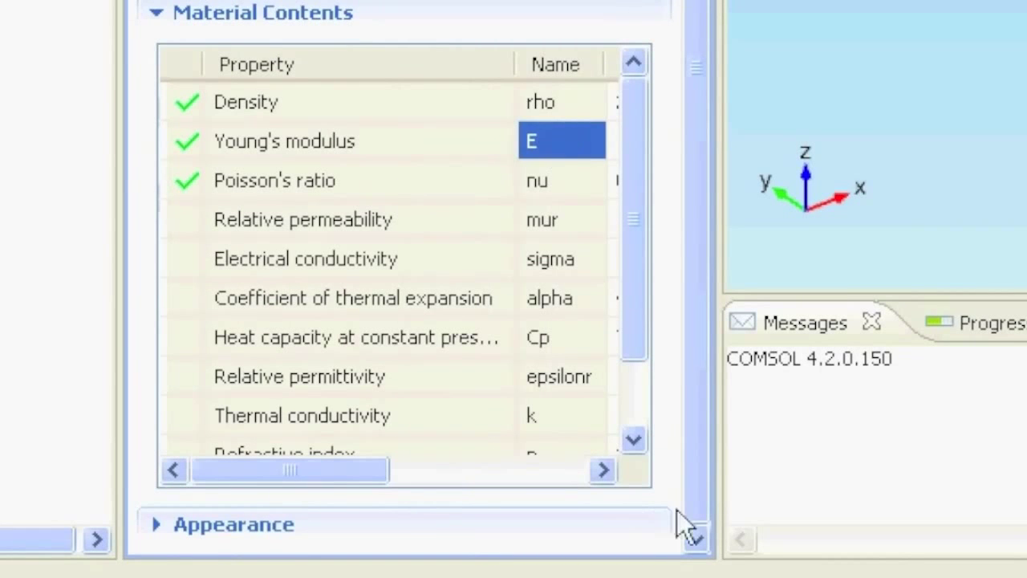
pyautogui.moveTo(719, 474); pyautogui.dragTo(855, 474)
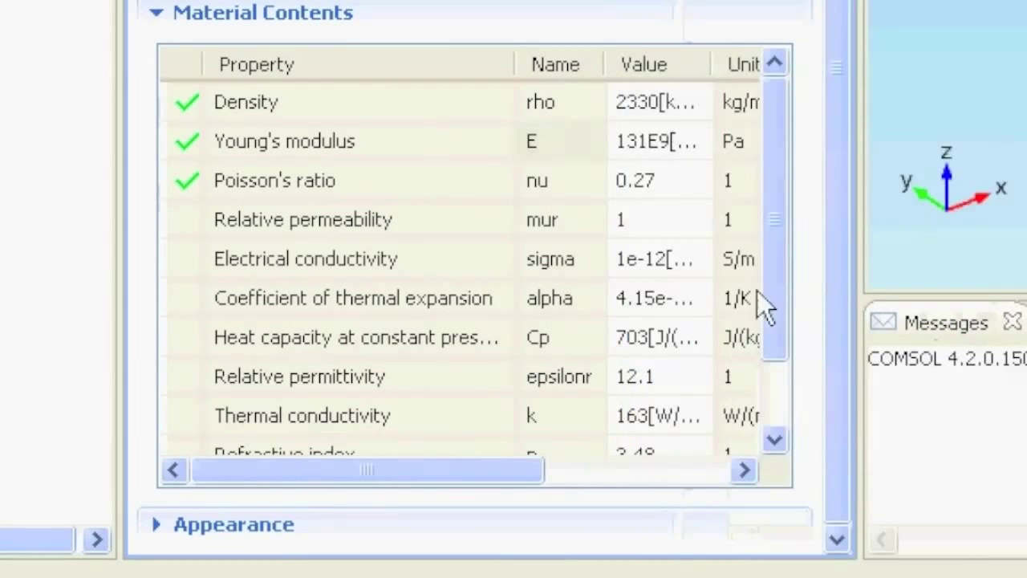
pyautogui.click(666, 141)
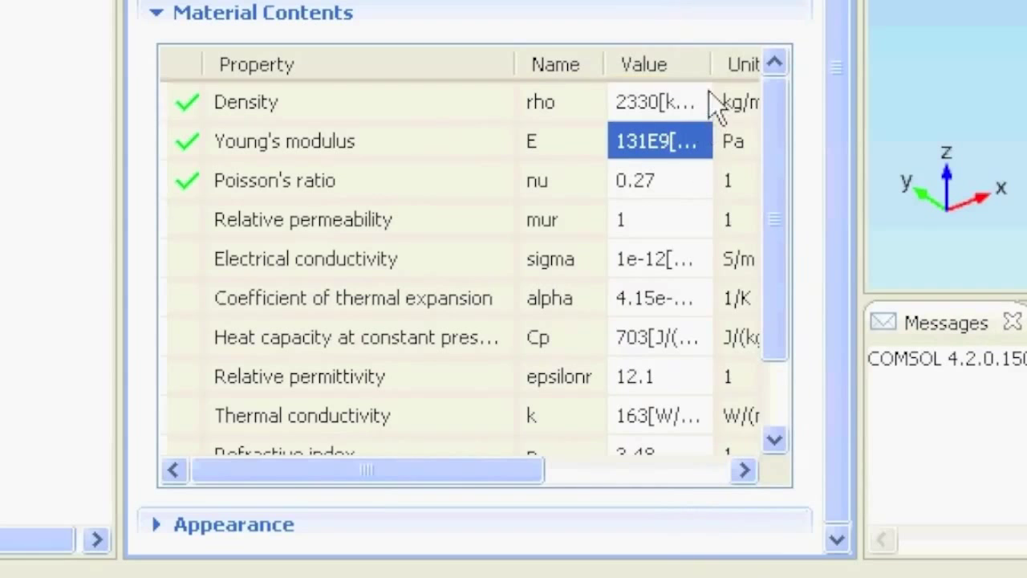
pyautogui.moveTo(711, 64); pyautogui.dragTo(740, 68)
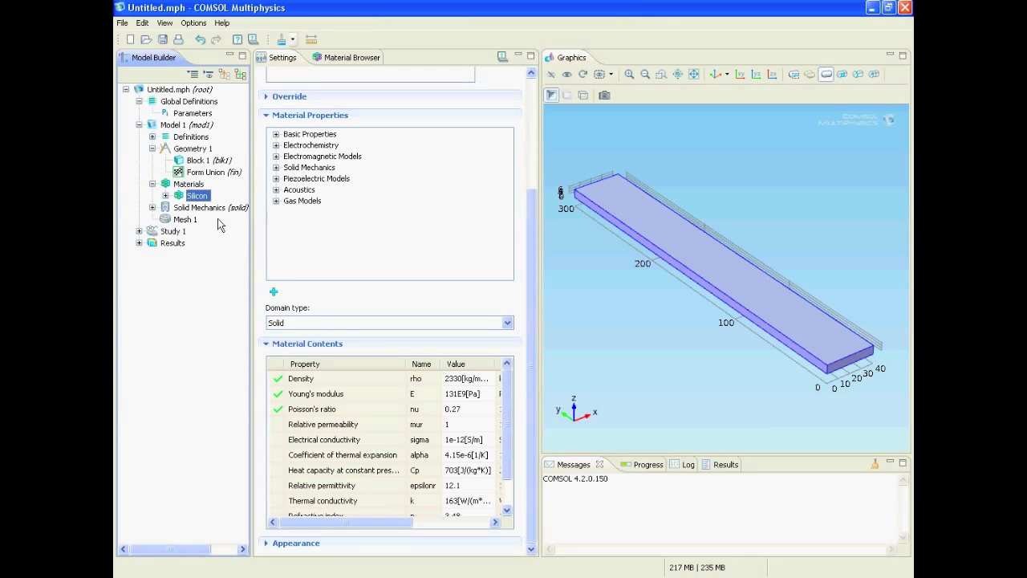
# Step: Review the Solid Mechanics, Linear Elastic Material and Free node settings
pyautogui.click(153, 208)
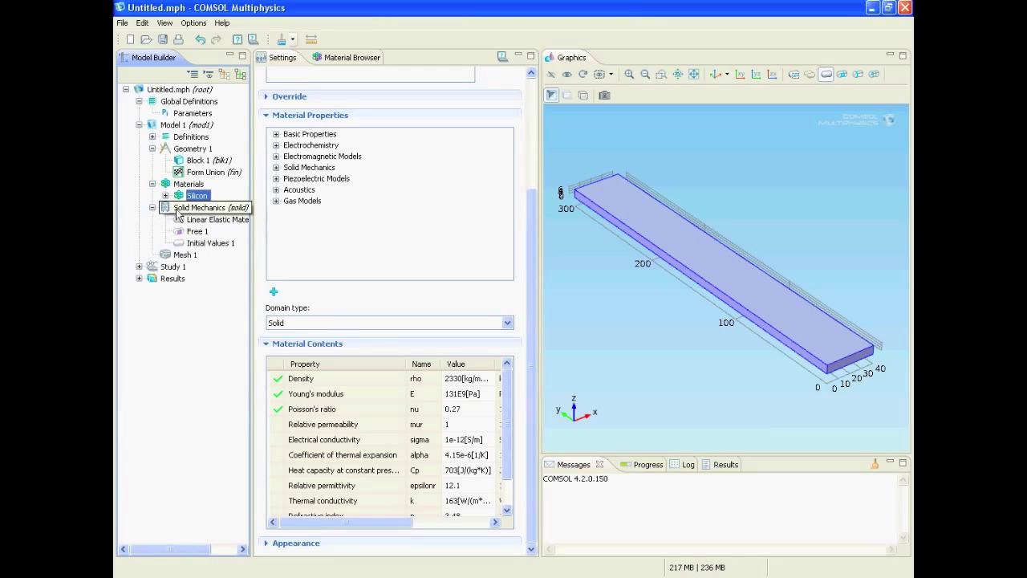
pyautogui.click(180, 208)
pyautogui.click(194, 221)
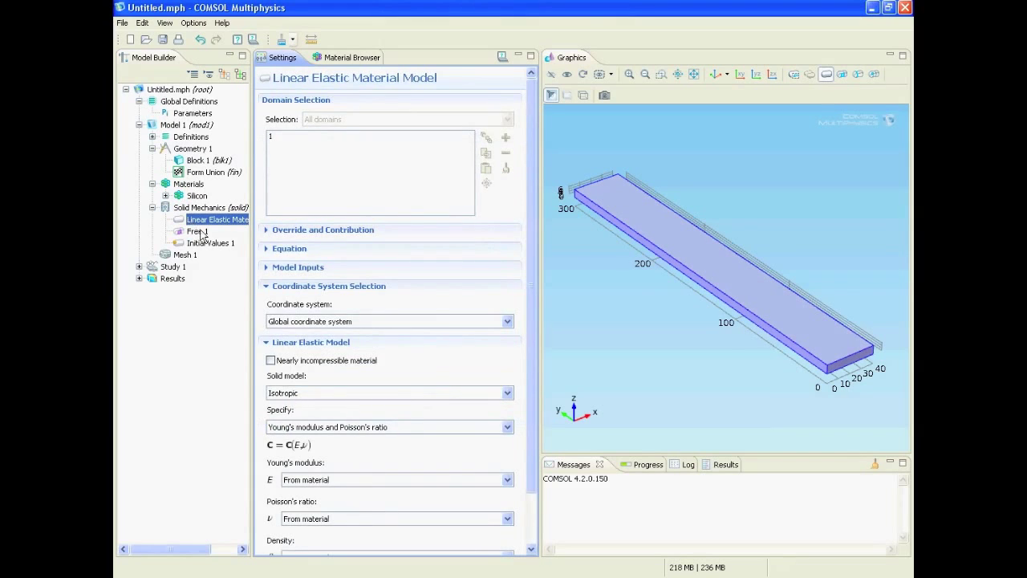
pyautogui.click(198, 232)
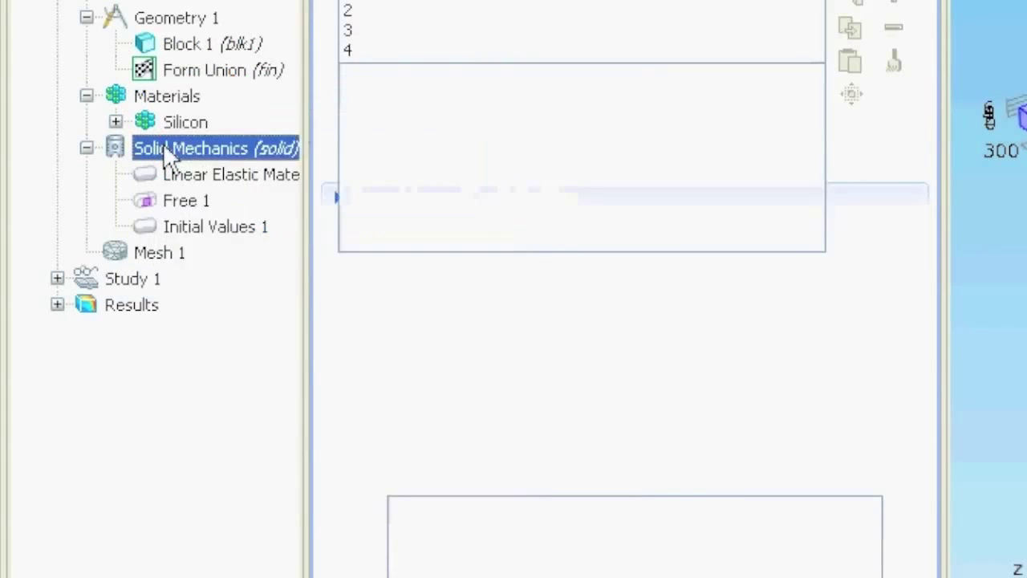
# Step: Add Fixed Constraint 1 and assign the beam's end face, boundary 2, to it
pyautogui.rightClick(165, 147)
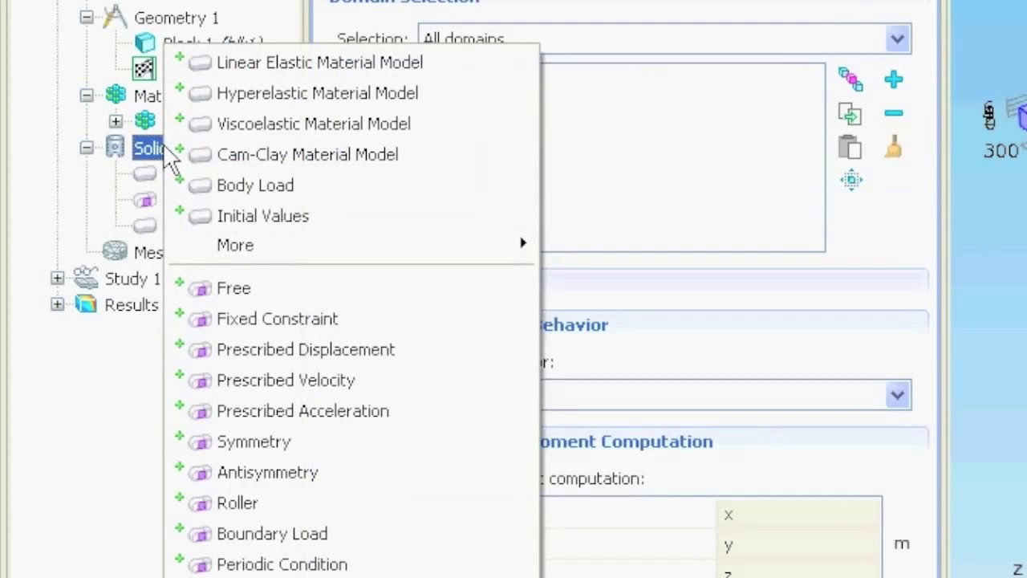
pyautogui.click(399, 327)
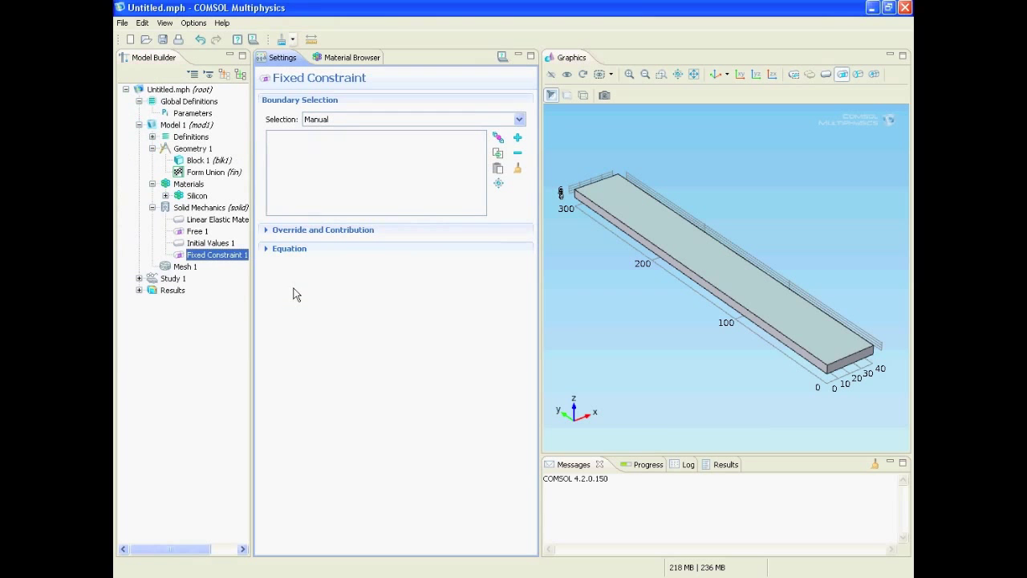
pyautogui.click(851, 357)
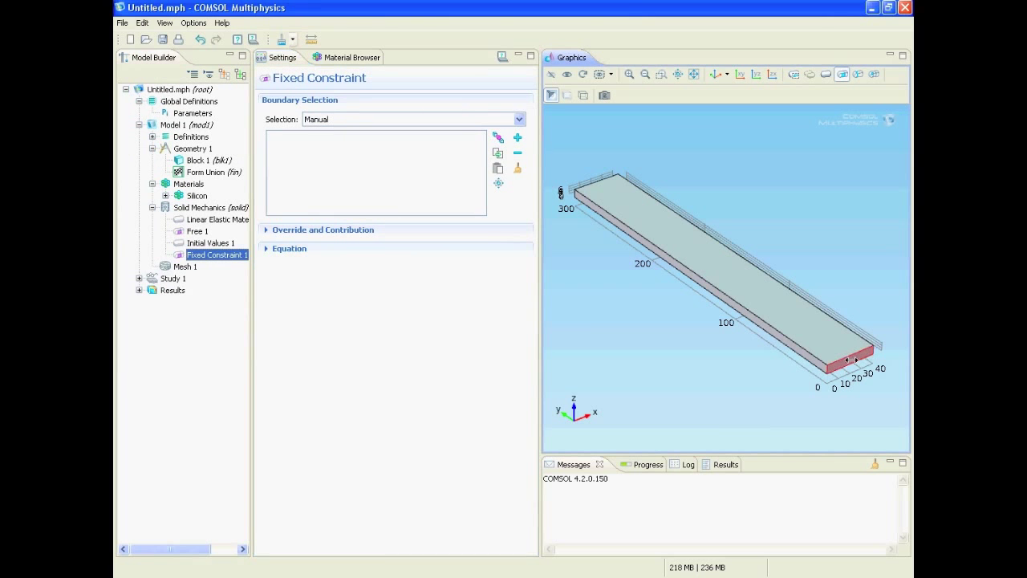
pyautogui.click(661, 74)
pyautogui.moveTo(802, 309); pyautogui.dragTo(905, 413)
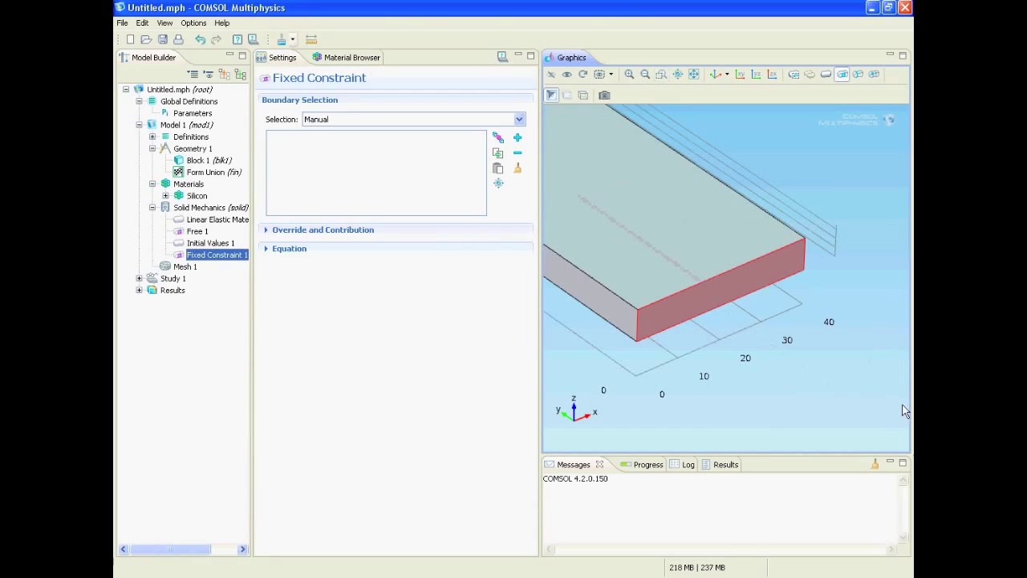
pyautogui.rightClick(708, 291)
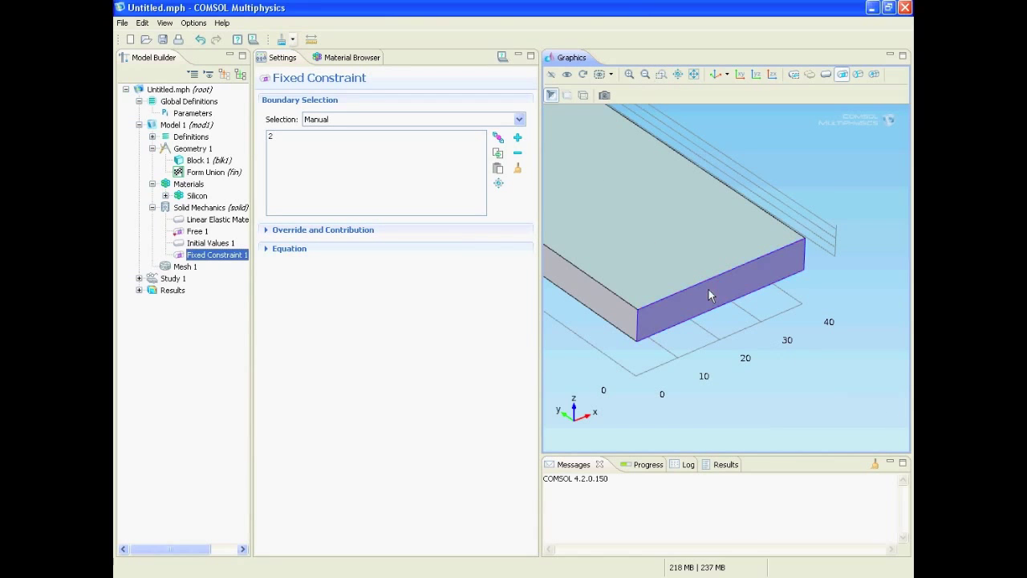
pyautogui.click(694, 74)
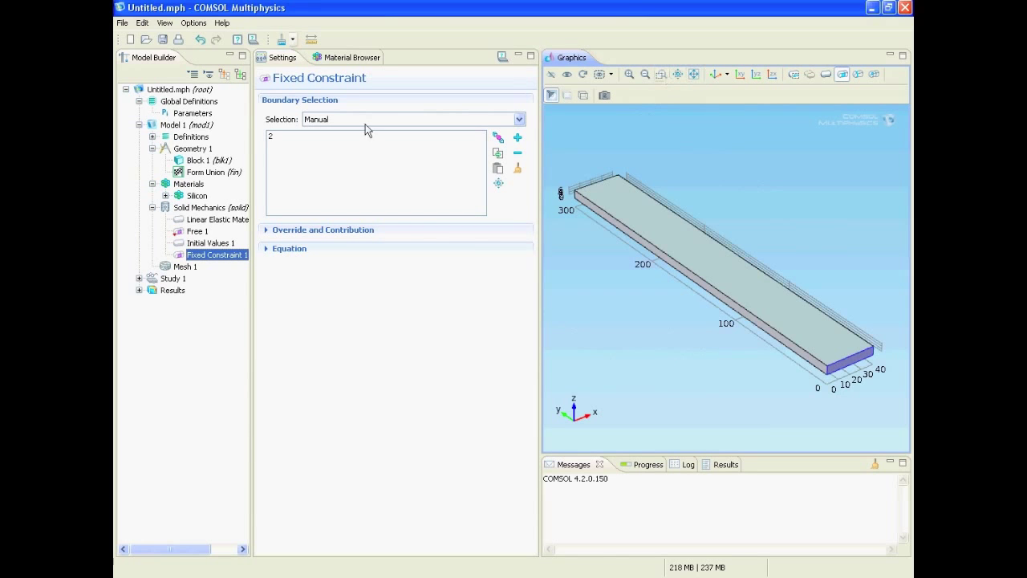
# Step: Confirm Free 1 shows boundary 2 as overridden, then return to Fixed Constraint 1
pyautogui.click(198, 232)
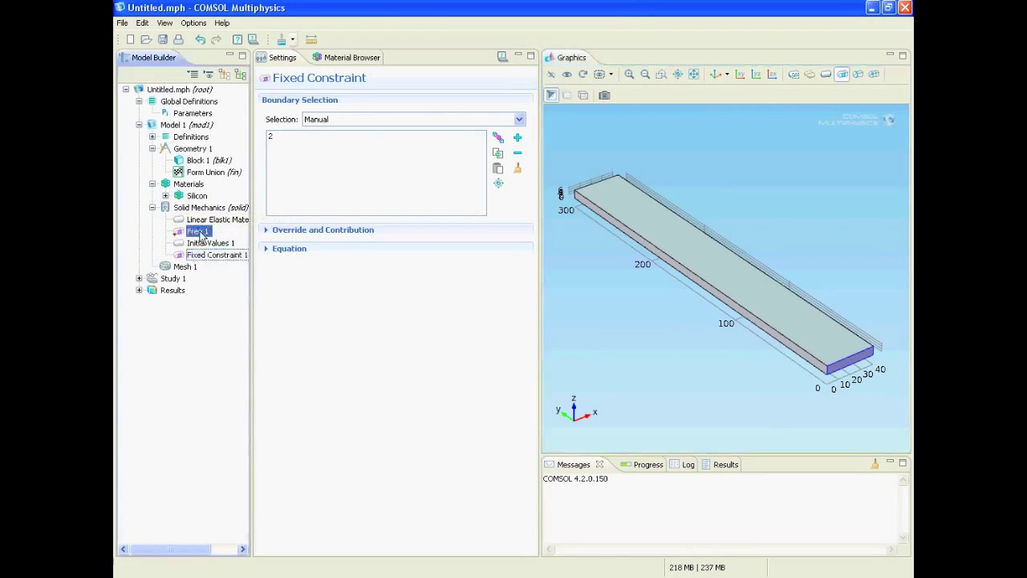
pyautogui.click(325, 146)
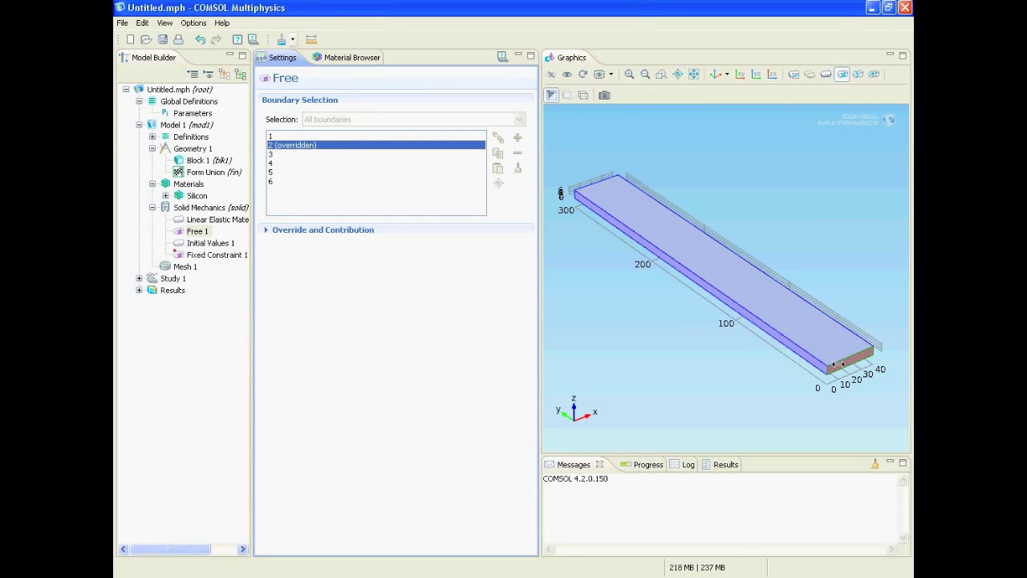
pyautogui.click(223, 256)
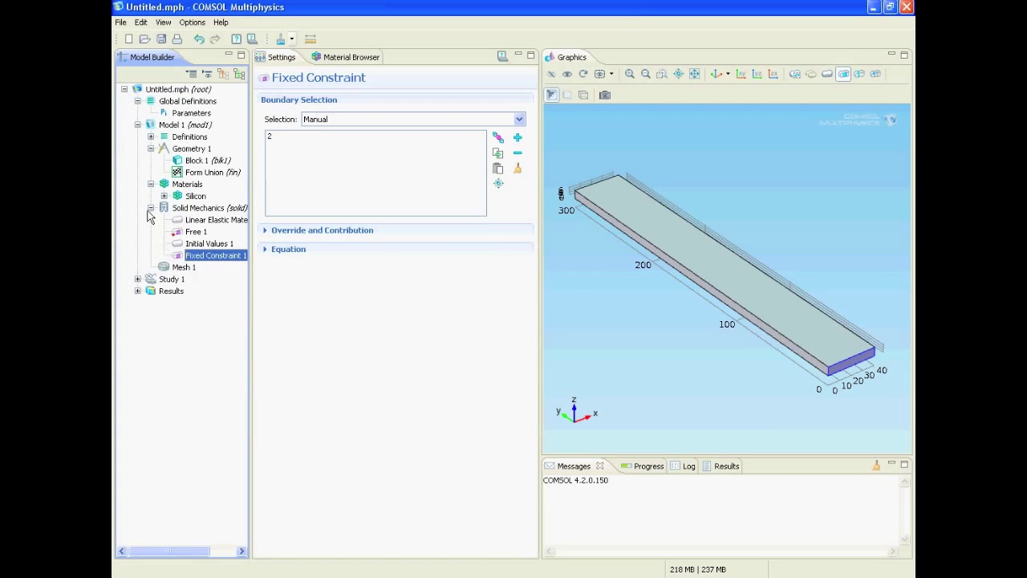
# Step: Collapse the model tree and add a Free Tetrahedral operation to Mesh 1
pyautogui.click(150, 208)
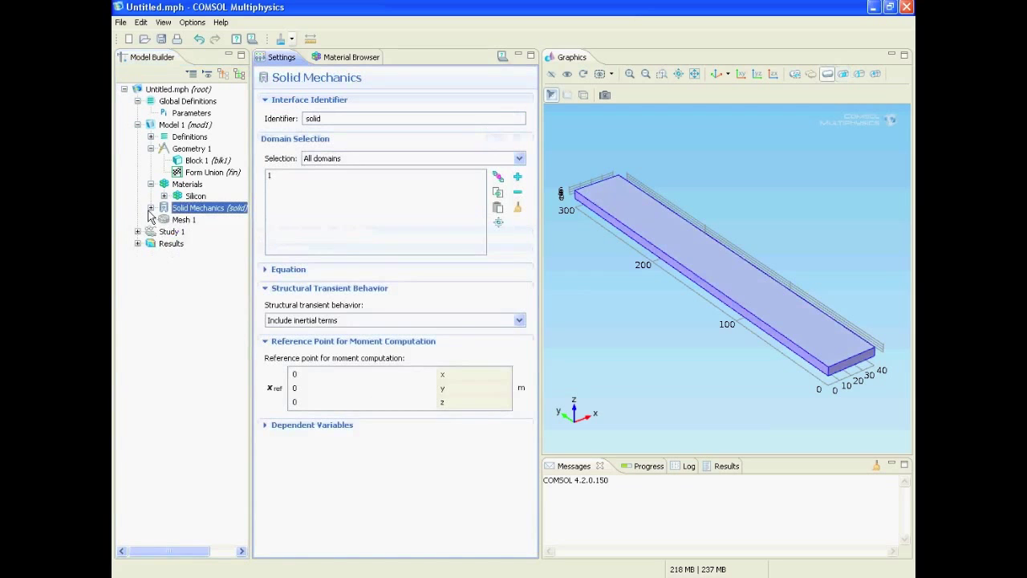
pyautogui.click(150, 150)
pyautogui.click(151, 160)
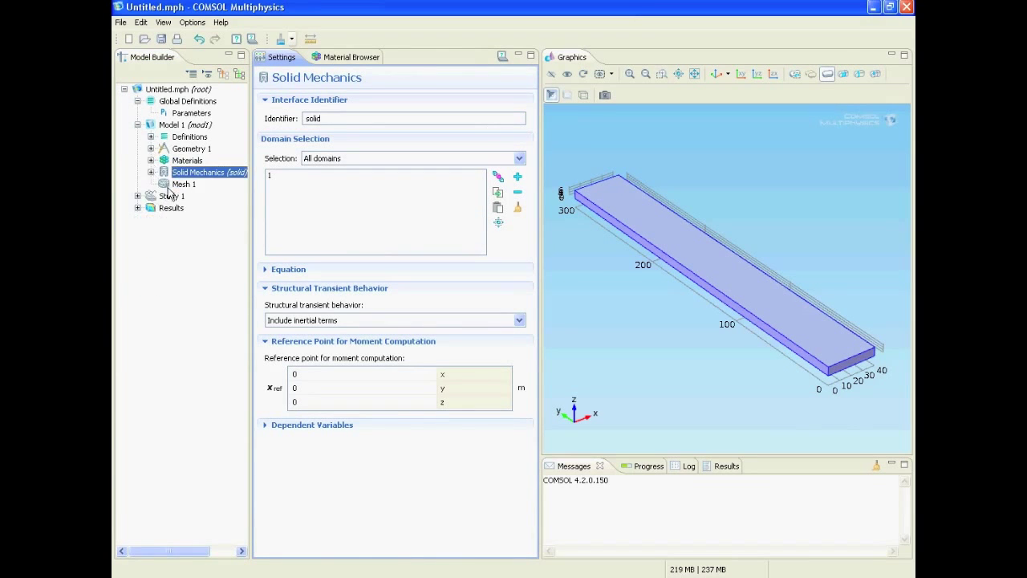
pyautogui.click(174, 184)
pyautogui.rightClick(173, 184)
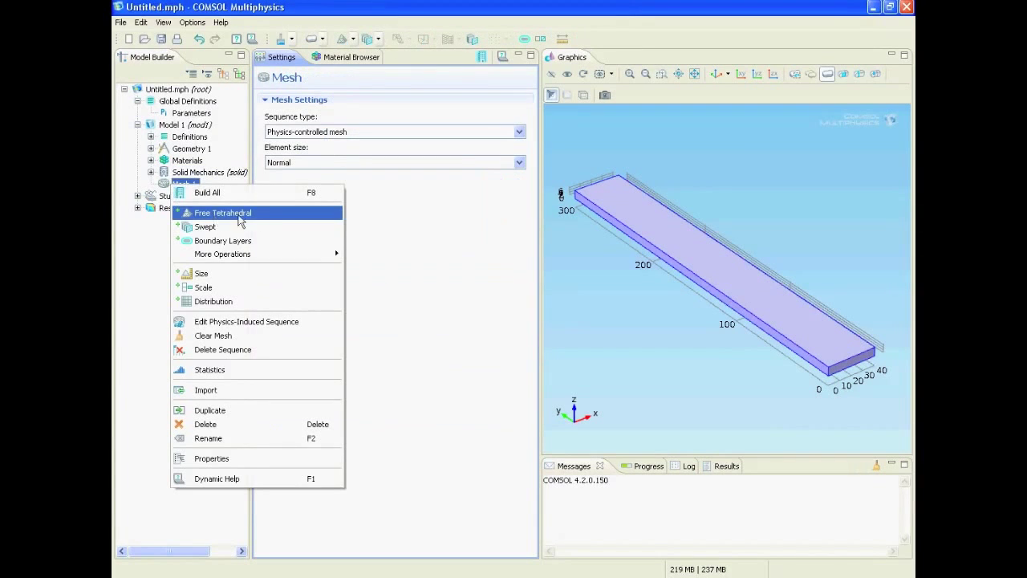
pyautogui.click(272, 215)
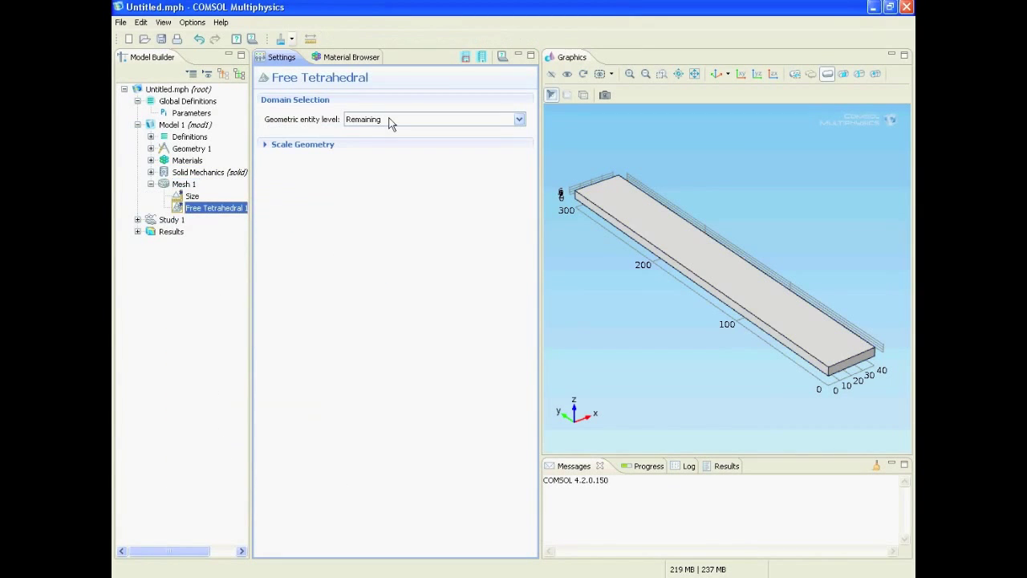
# Step: Add a Size node set to Extremely fine and build the 5076-element mesh
pyautogui.rightClick(232, 210)
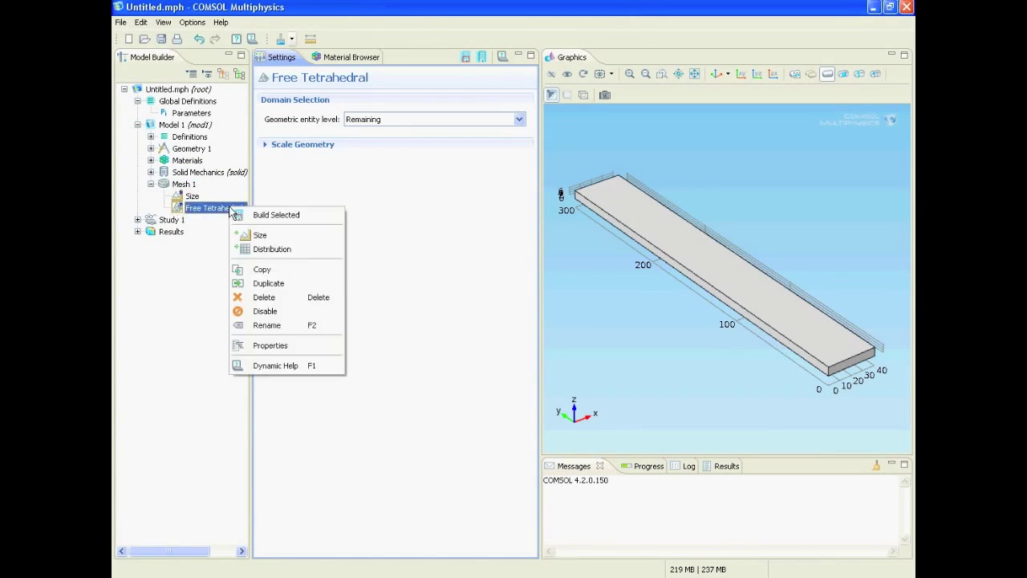
pyautogui.click(261, 235)
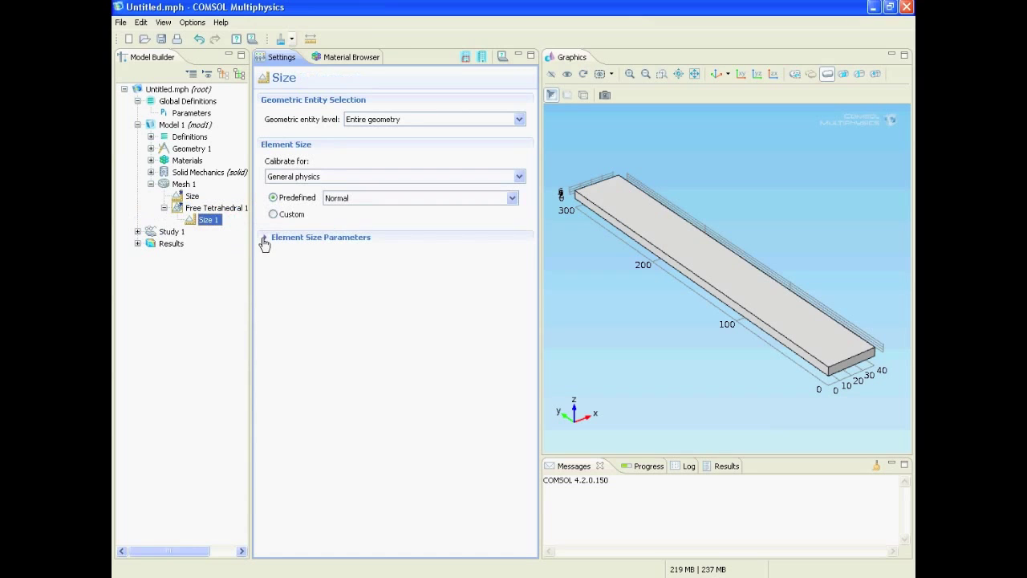
pyautogui.click(373, 201)
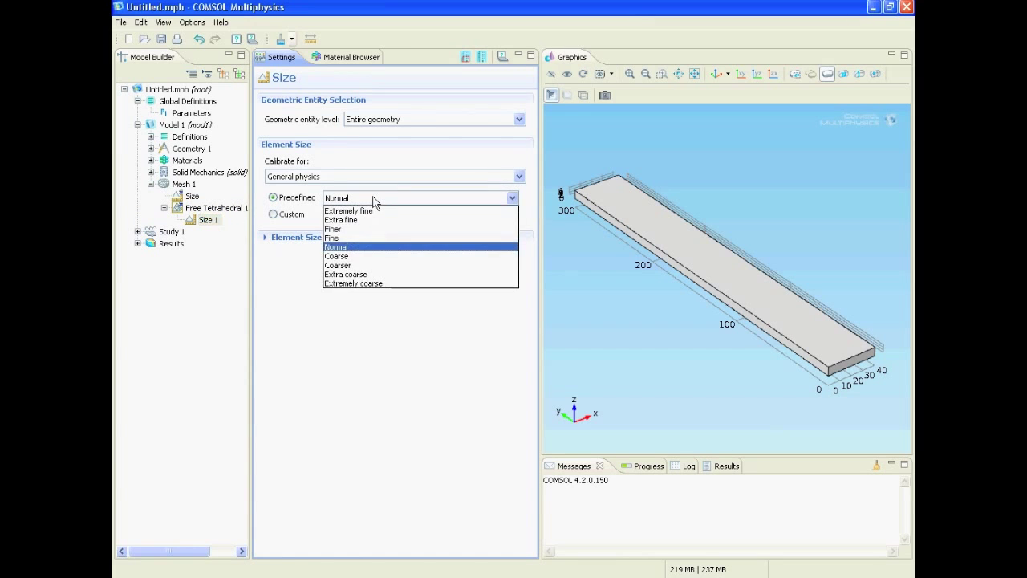
pyautogui.click(377, 219)
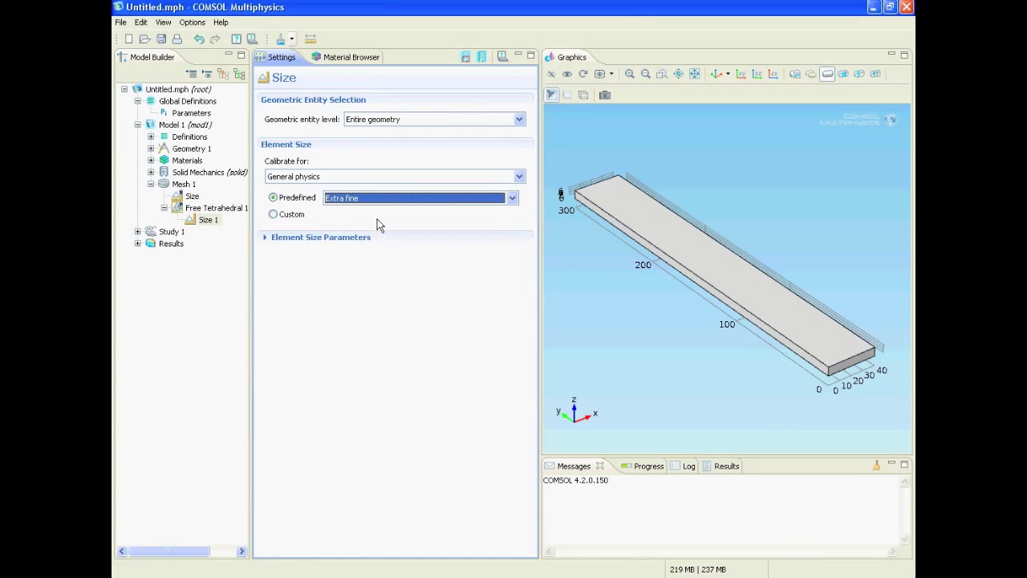
pyautogui.click(482, 58)
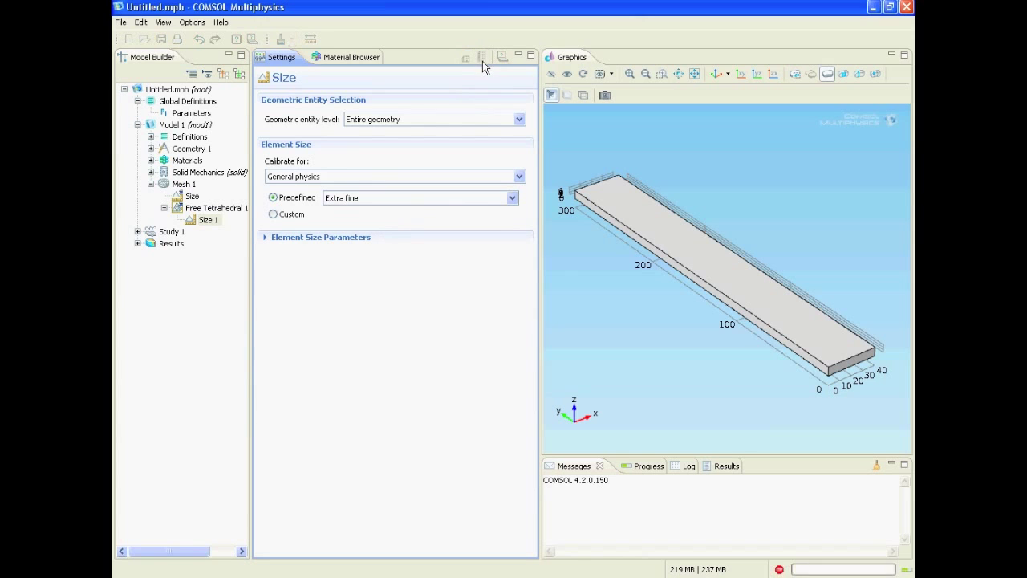
pyautogui.click(411, 201)
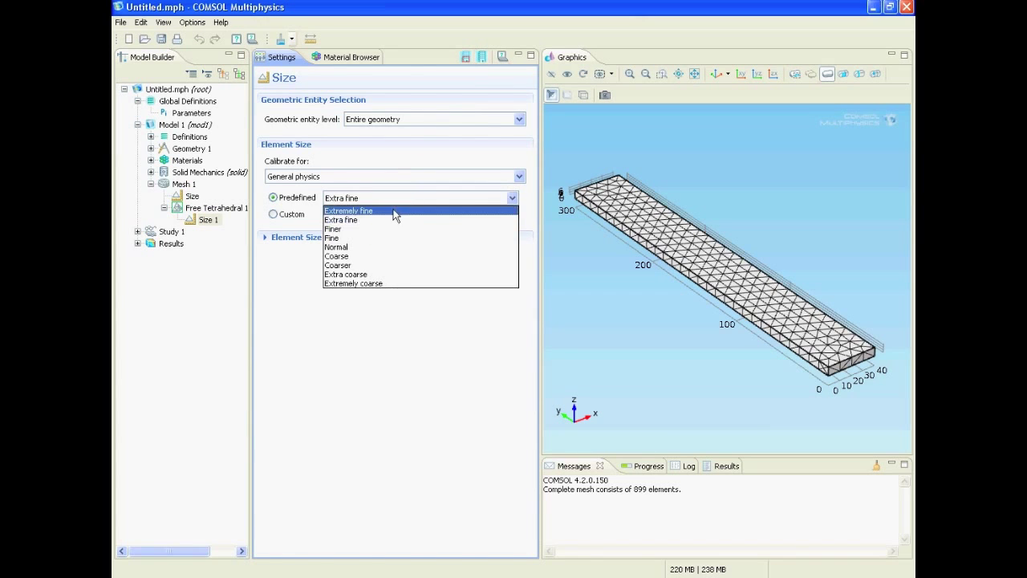
pyautogui.click(394, 211)
pyautogui.click(484, 58)
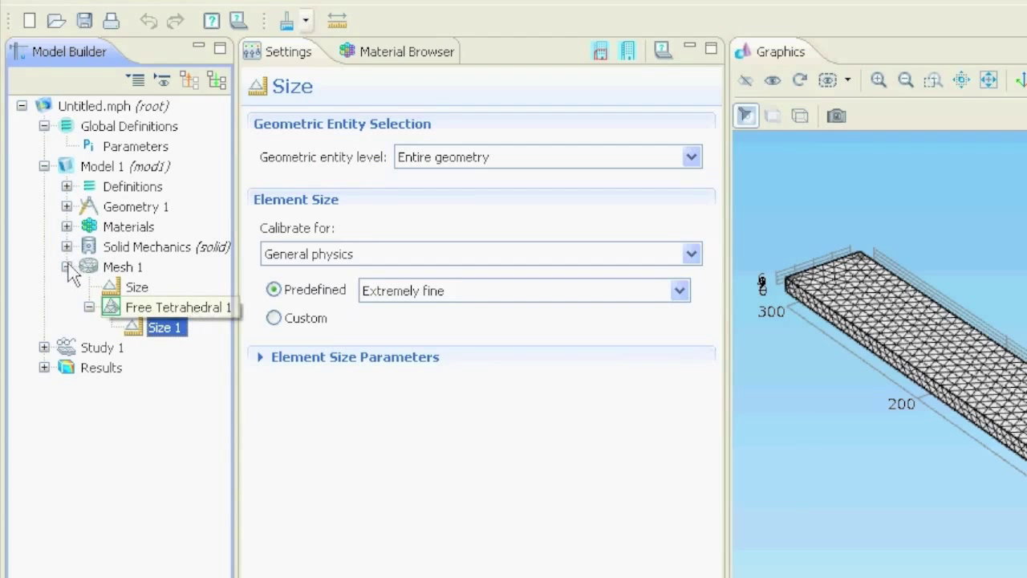
# Step: In Study 1's Step 1: Eigenfrequency, set Desired number of eigenfrequencies to 6
pyautogui.click(66, 266)
pyautogui.click(44, 287)
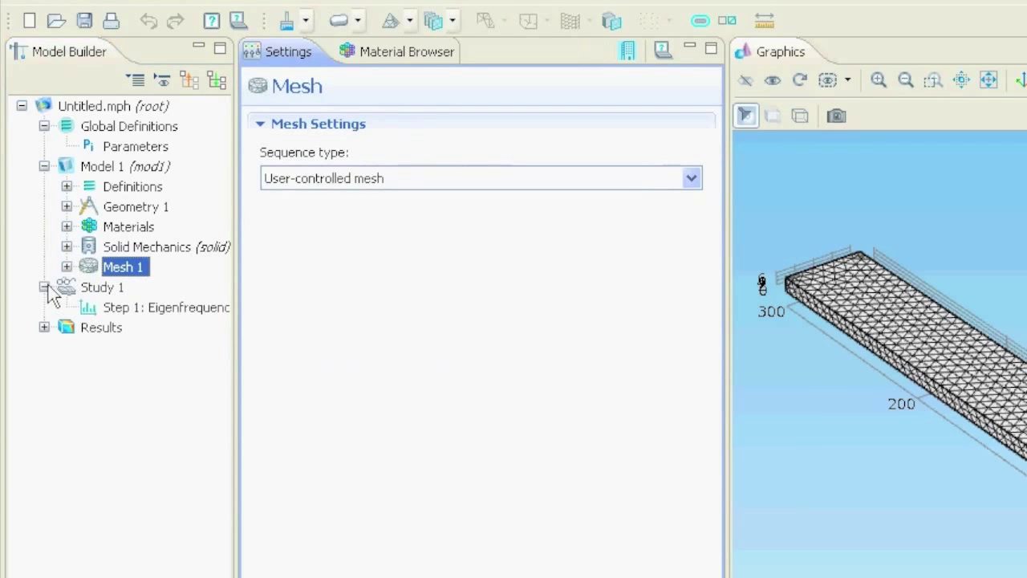
pyautogui.click(88, 287)
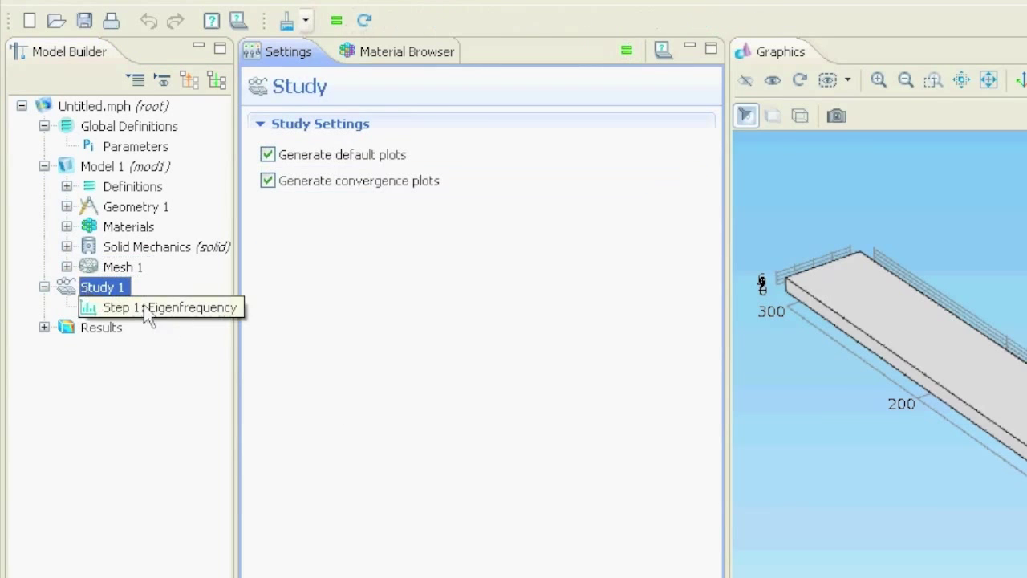
pyautogui.click(191, 311)
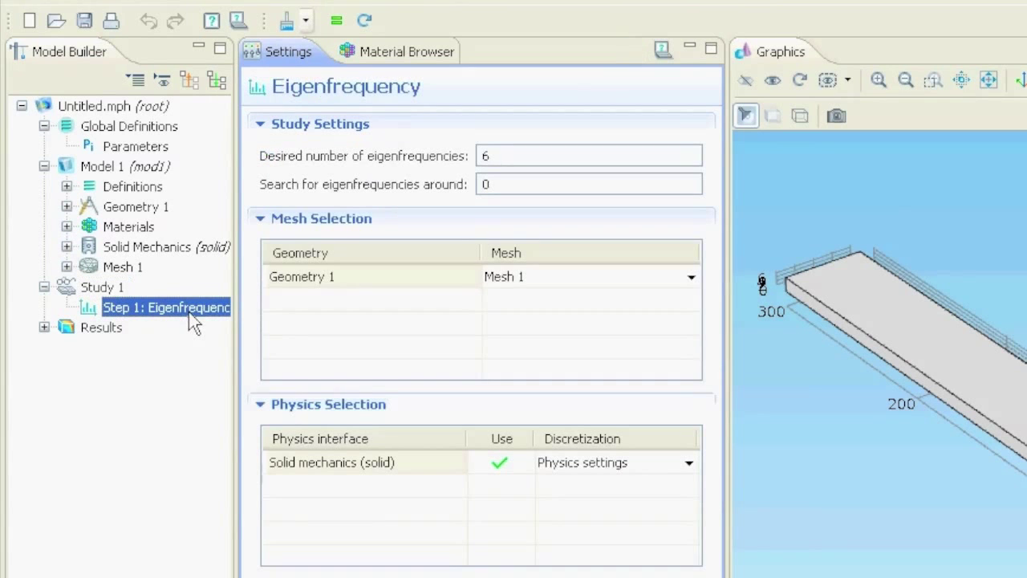
pyautogui.doubleClick(514, 156)
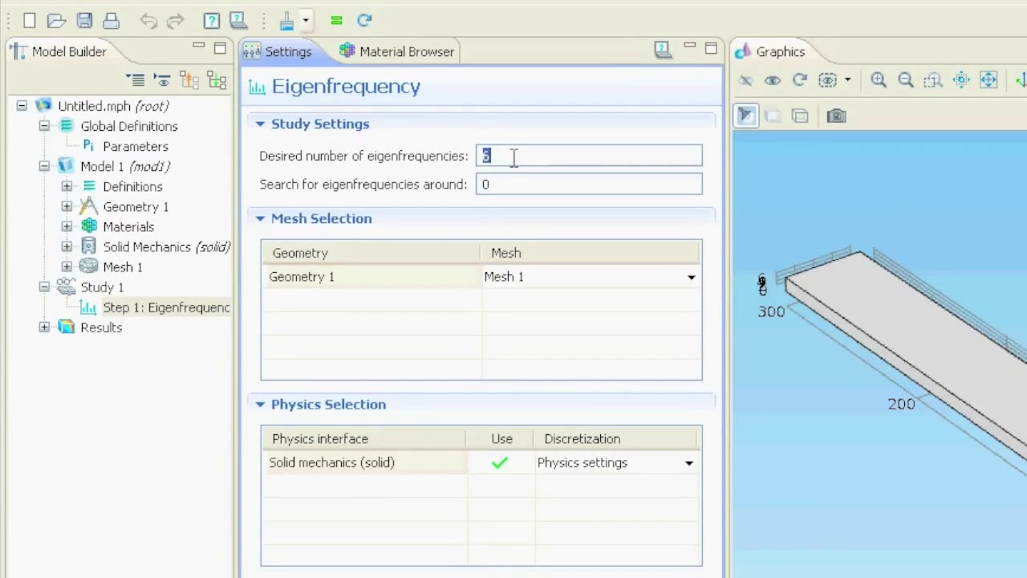
pyautogui.write('6')
# Step: Compute Study 1, producing a Mode Shape plot at 94773.703114
pyautogui.rightClick(82, 287)
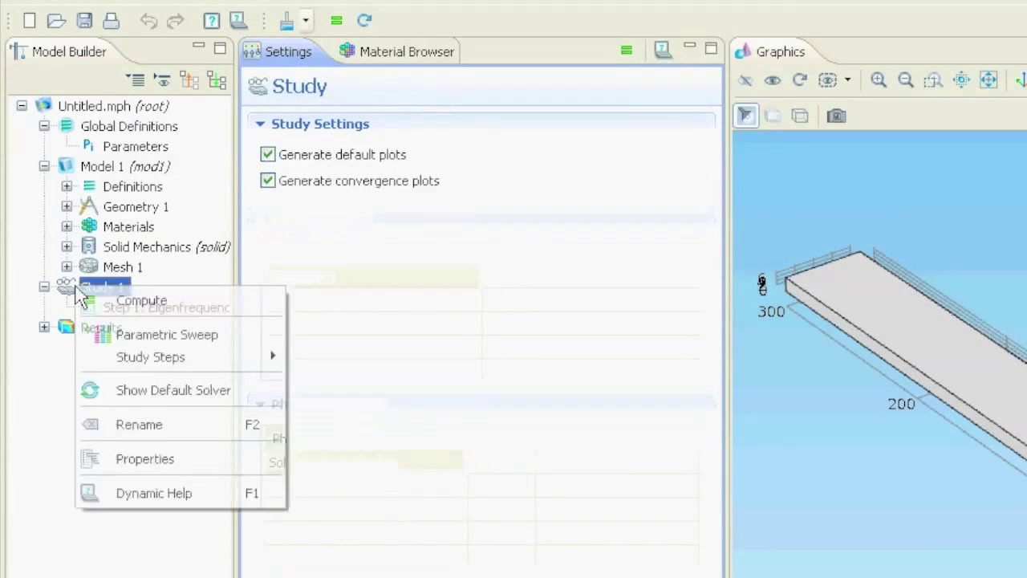
pyautogui.click(231, 309)
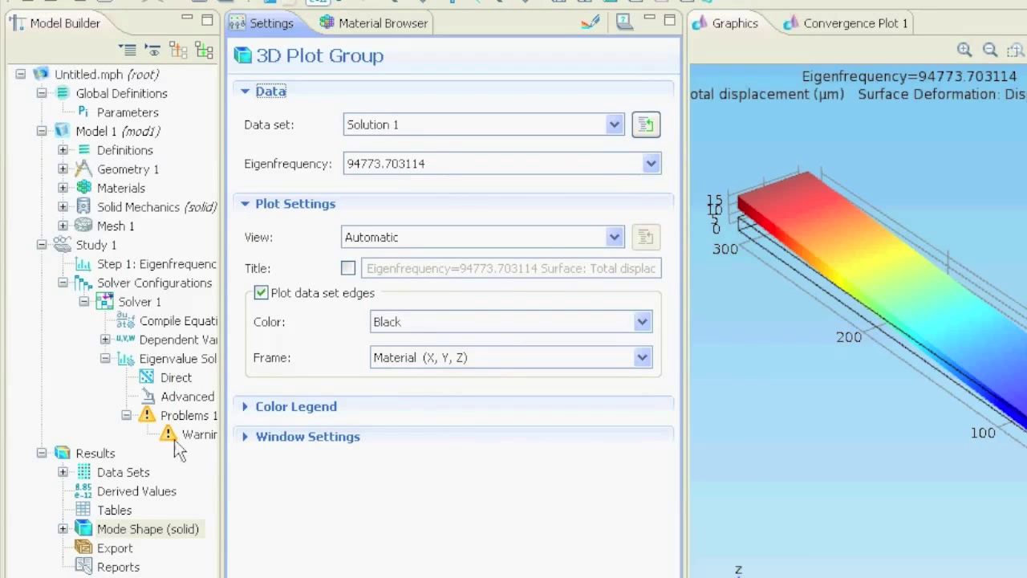
# Step: Read the solver warning showing Relative error: 4.9e-007
pyautogui.click(184, 415)
pyautogui.click(191, 434)
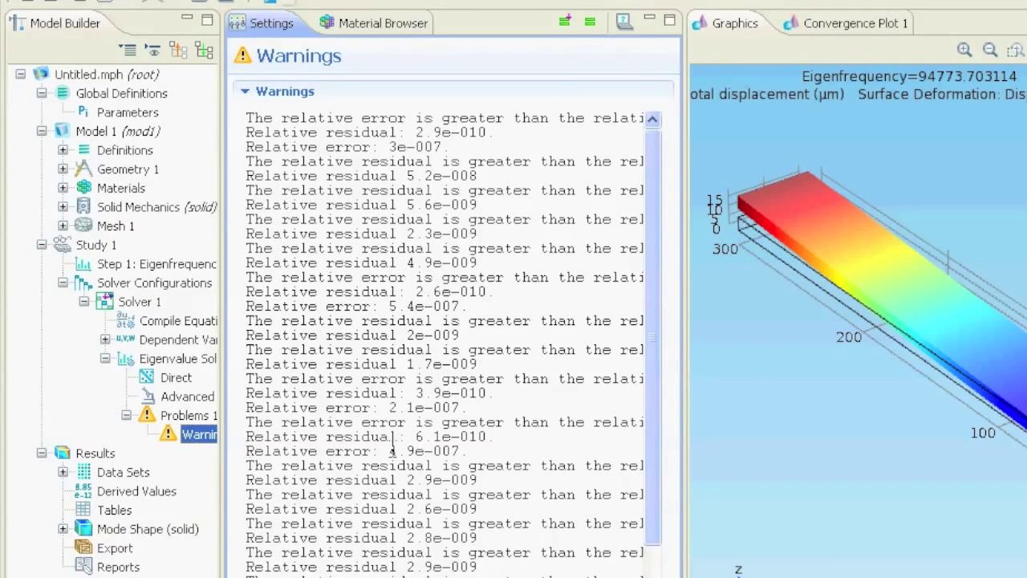
pyautogui.moveTo(245, 451); pyautogui.dragTo(481, 450)
pyautogui.tripleClick(485, 451)
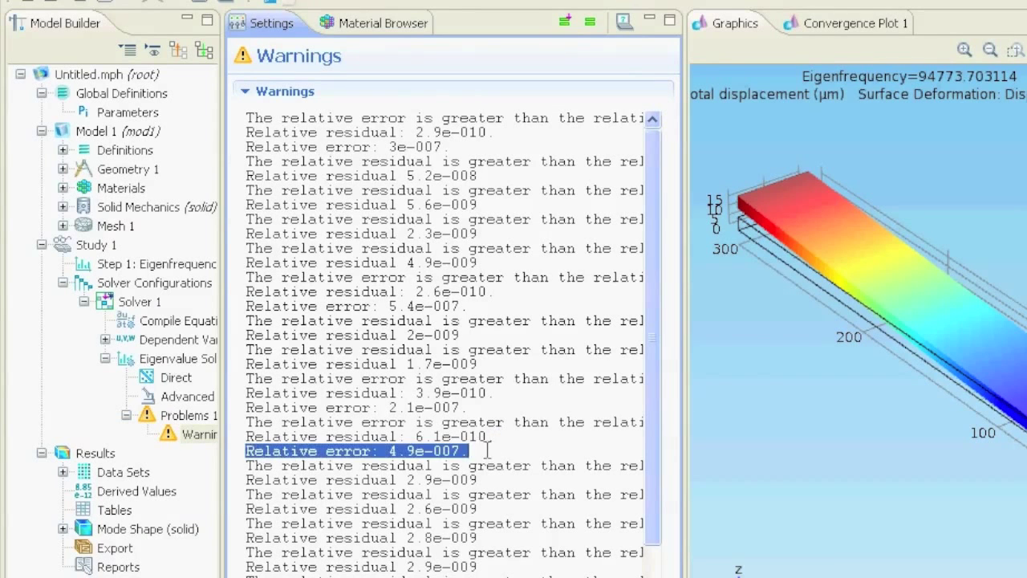
# Step: Set Eigenvalue Solver 1's relative tolerance to 1e-7 and recompute the study
pyautogui.click(187, 361)
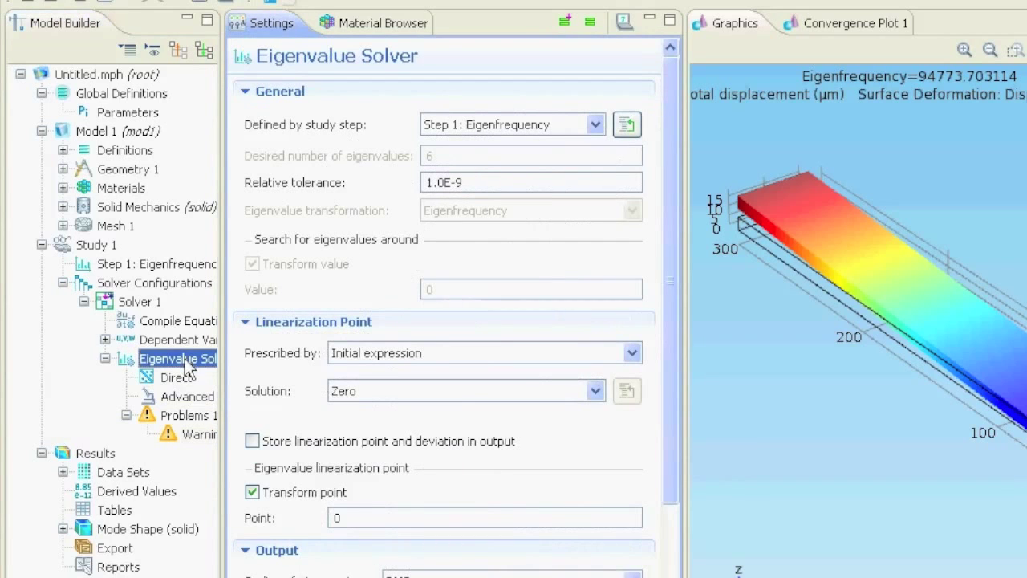
pyautogui.click(493, 181)
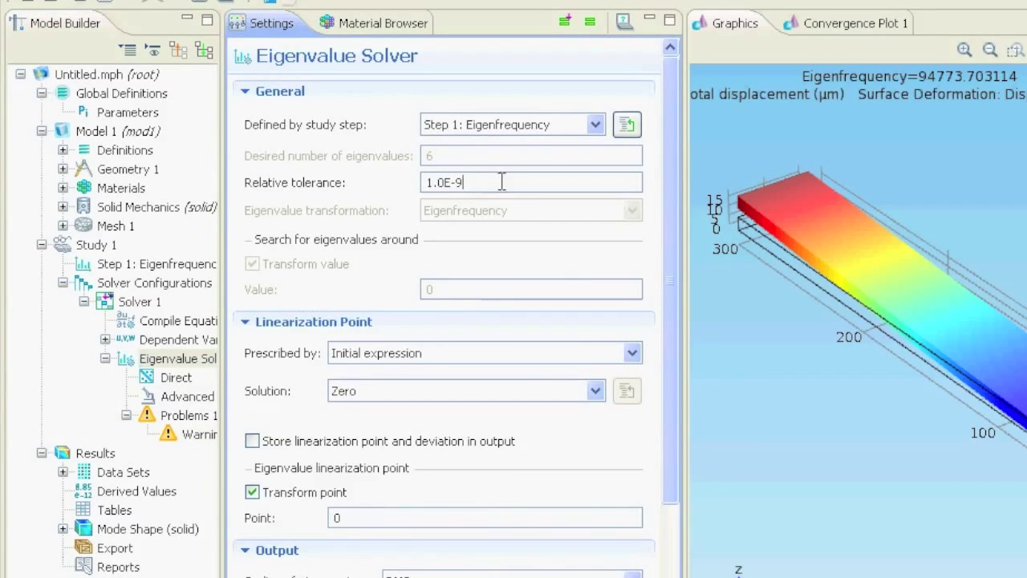
pyautogui.press('BackSpace')
pyautogui.click(595, 30)
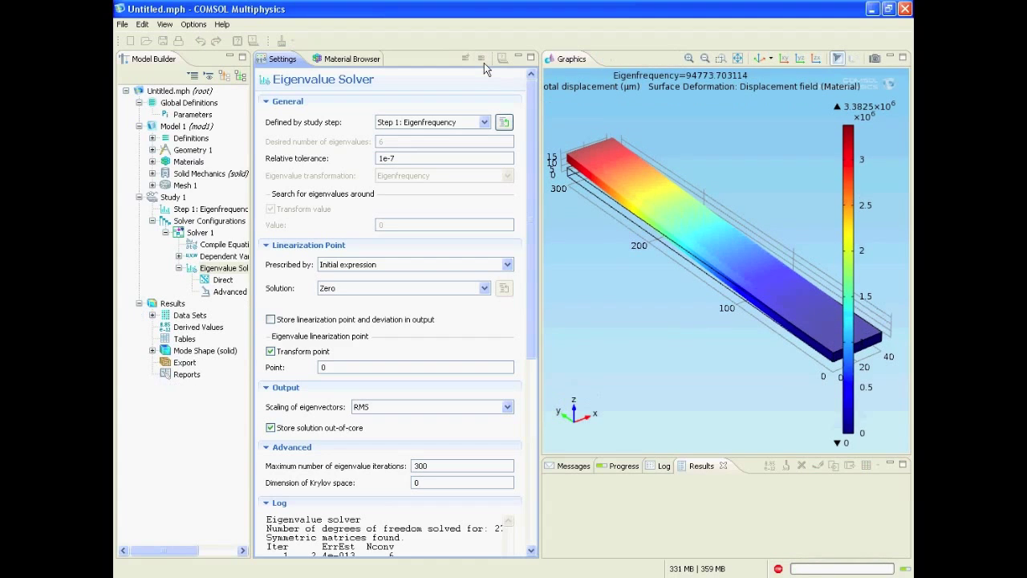
pyautogui.click(484, 63)
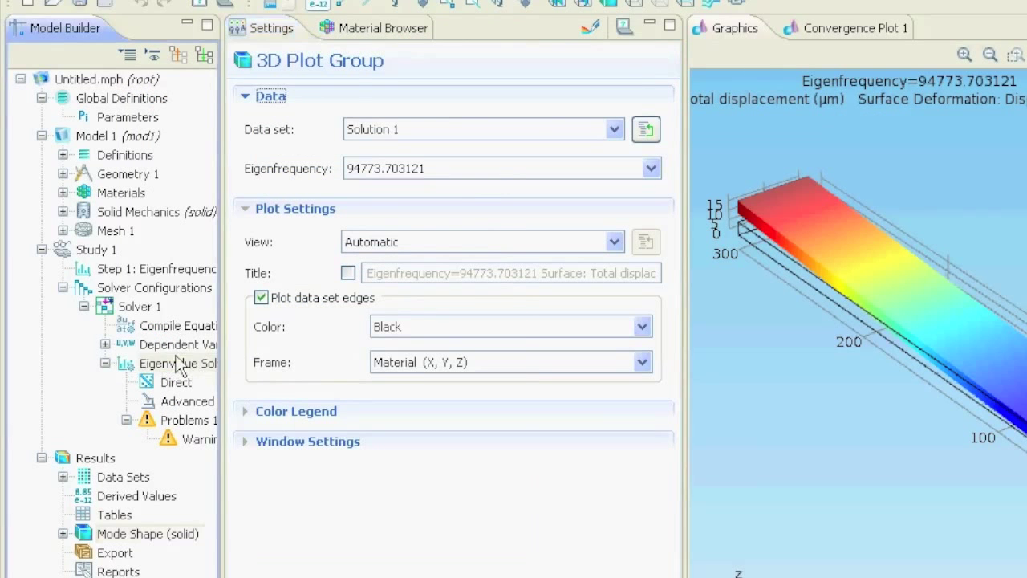
# Step: Set Eigenvalue Solver 1's relative tolerance to 1e-6 and recompute the whole study
pyautogui.click(178, 365)
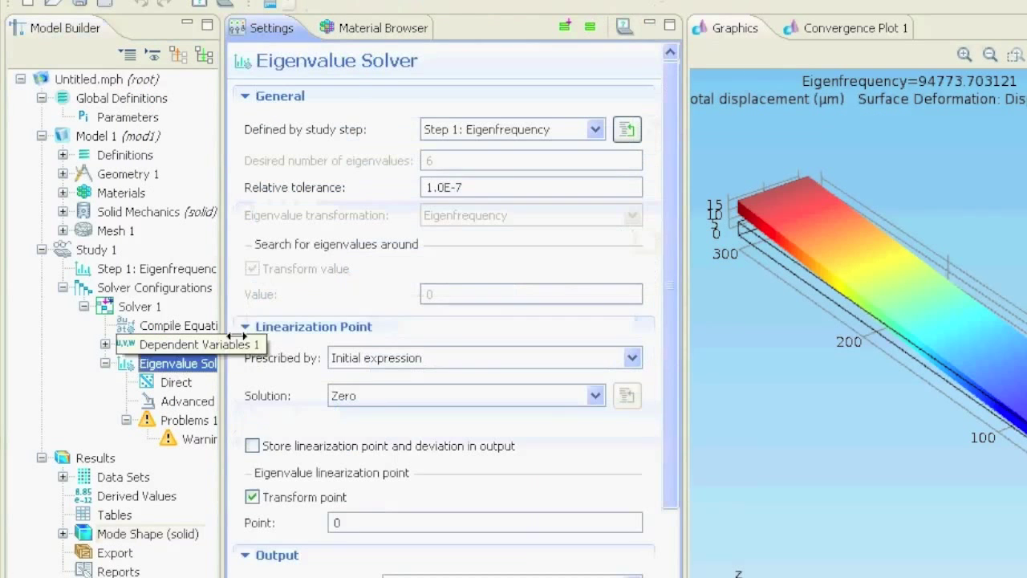
pyautogui.click(502, 186)
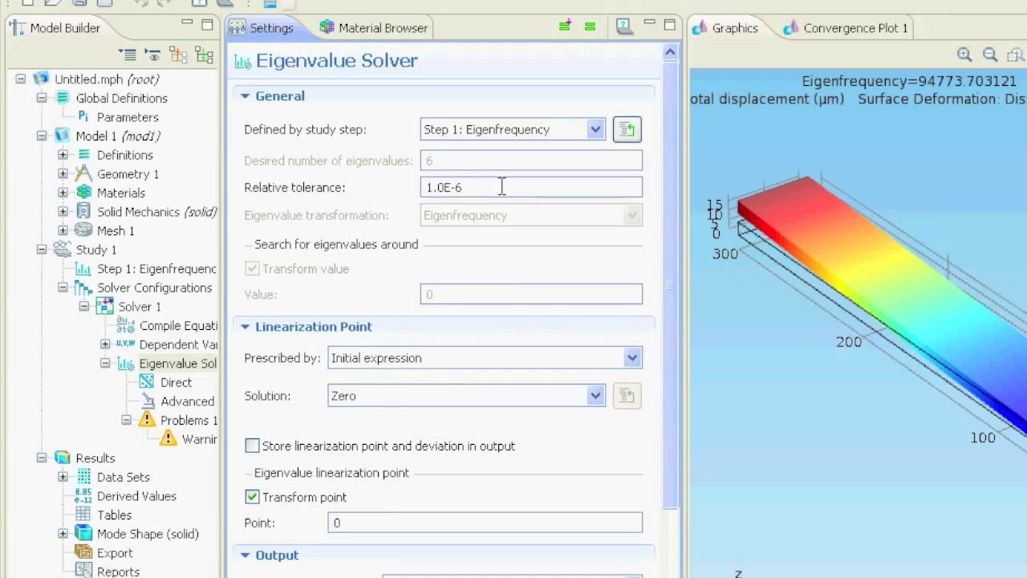
pyautogui.click(592, 27)
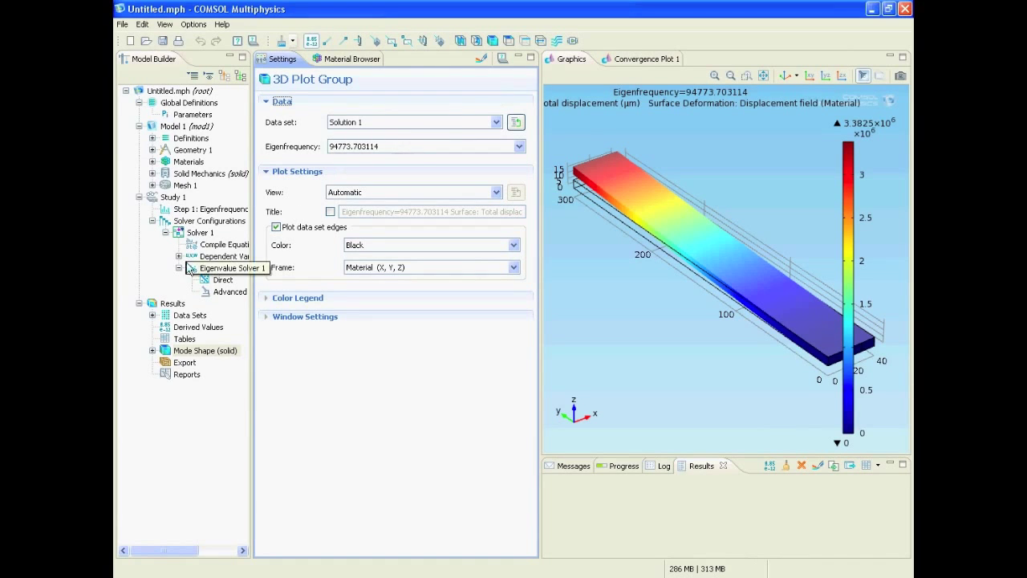
# Step: Set Surface 1 under Mode Shape (solid) to use Solution 1 at eigenfrequency 94773.703114
pyautogui.click(152, 221)
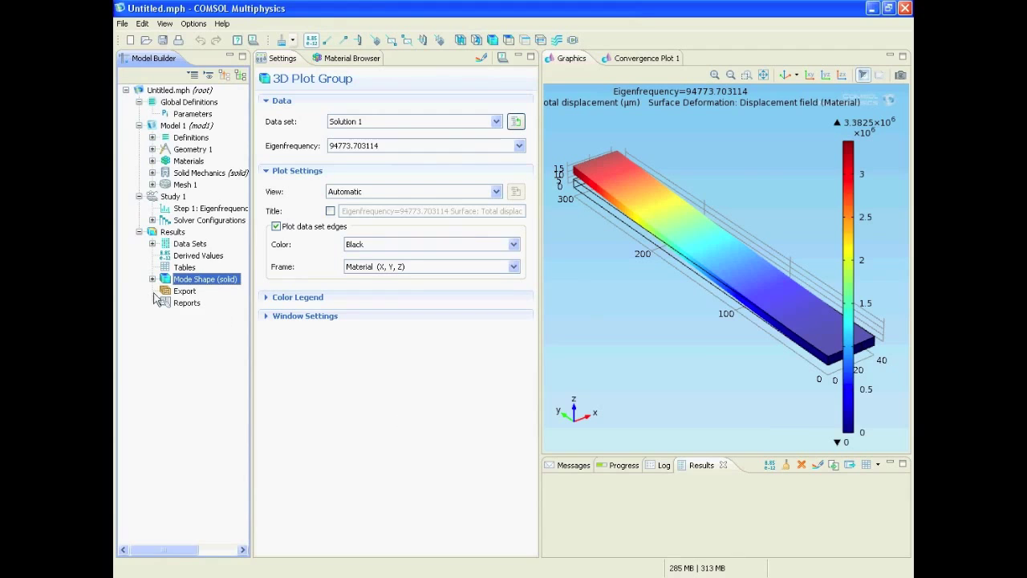
pyautogui.click(152, 279)
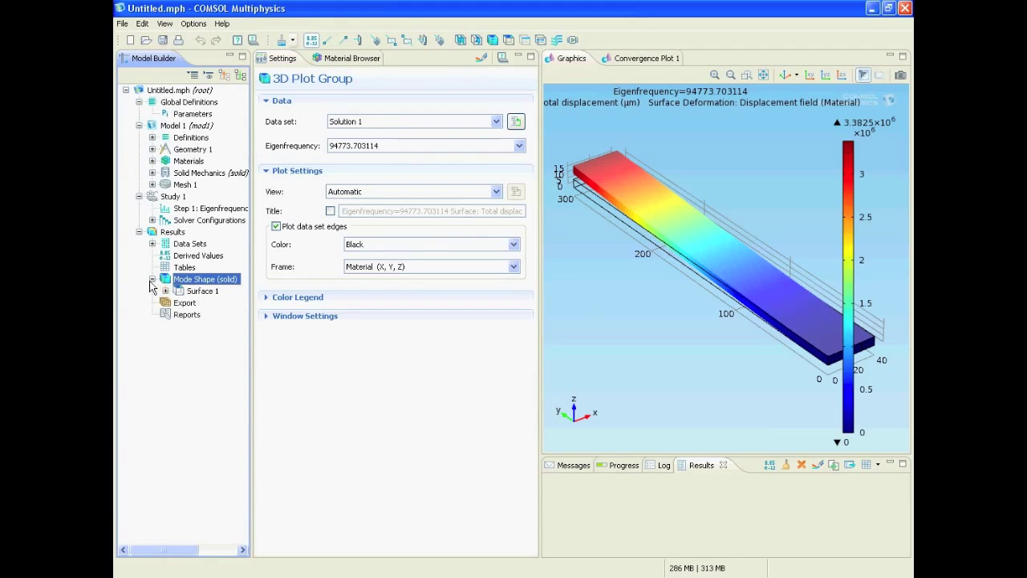
pyautogui.click(201, 292)
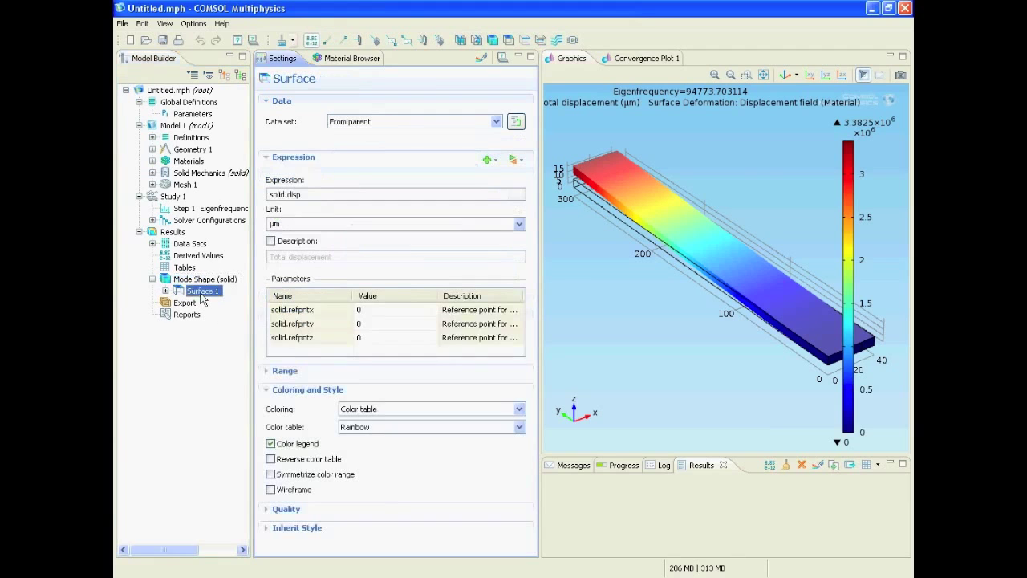
pyautogui.click(377, 122)
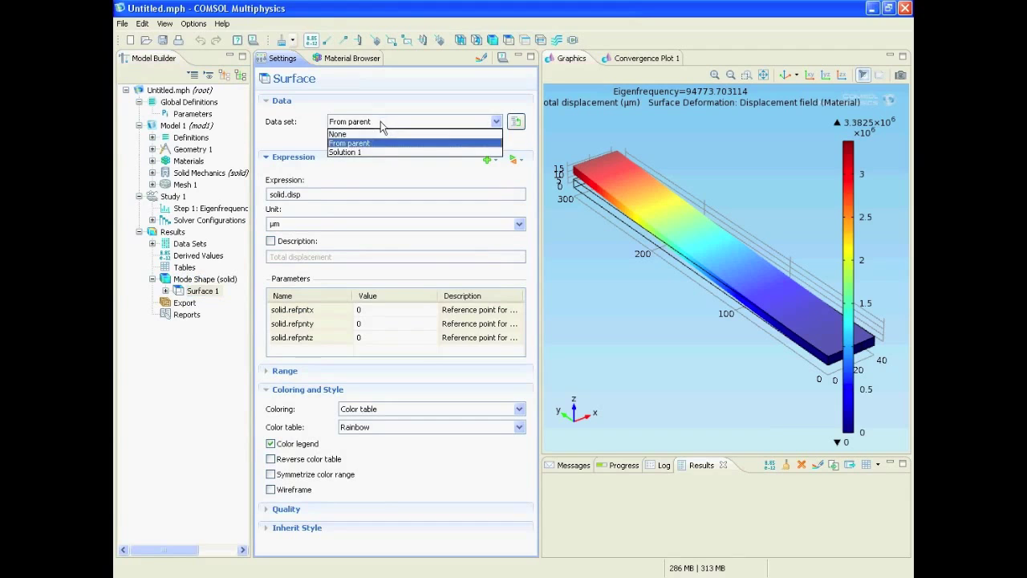
pyautogui.click(393, 153)
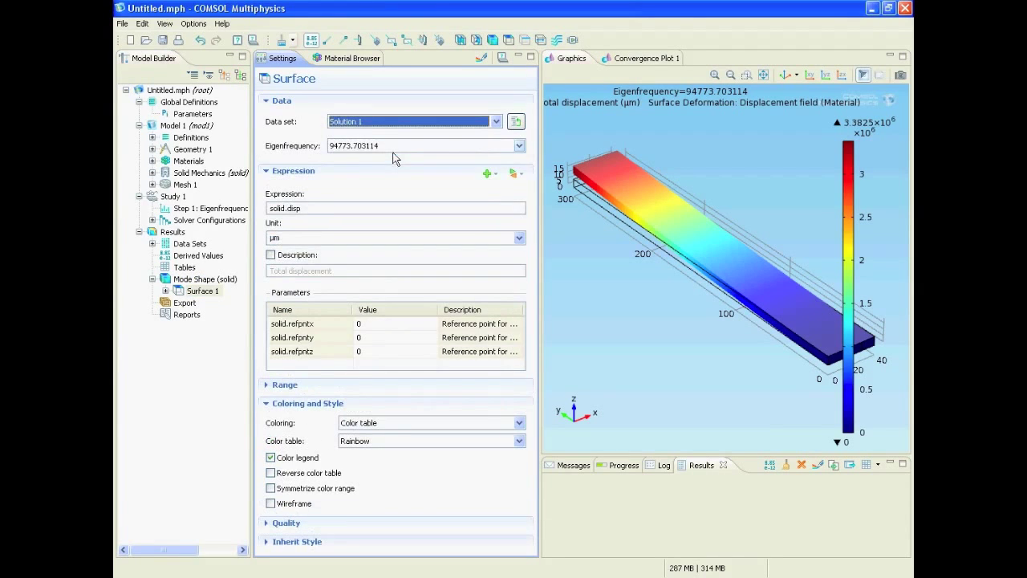
pyautogui.click(402, 145)
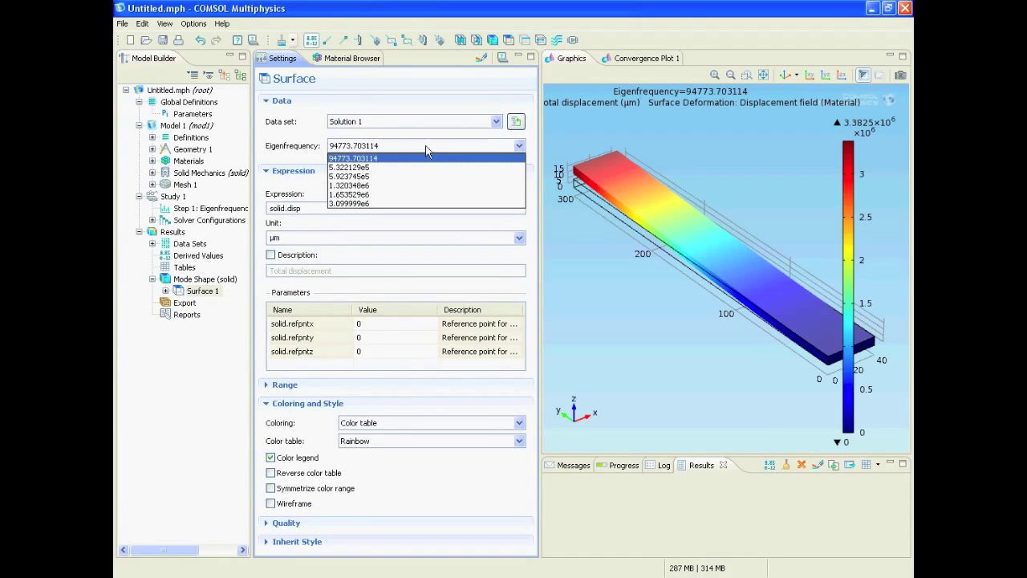
# Step: Replot the 94773.703114 mode shape without the colour legend, fitting the whole beam into view
pyautogui.click(425, 149)
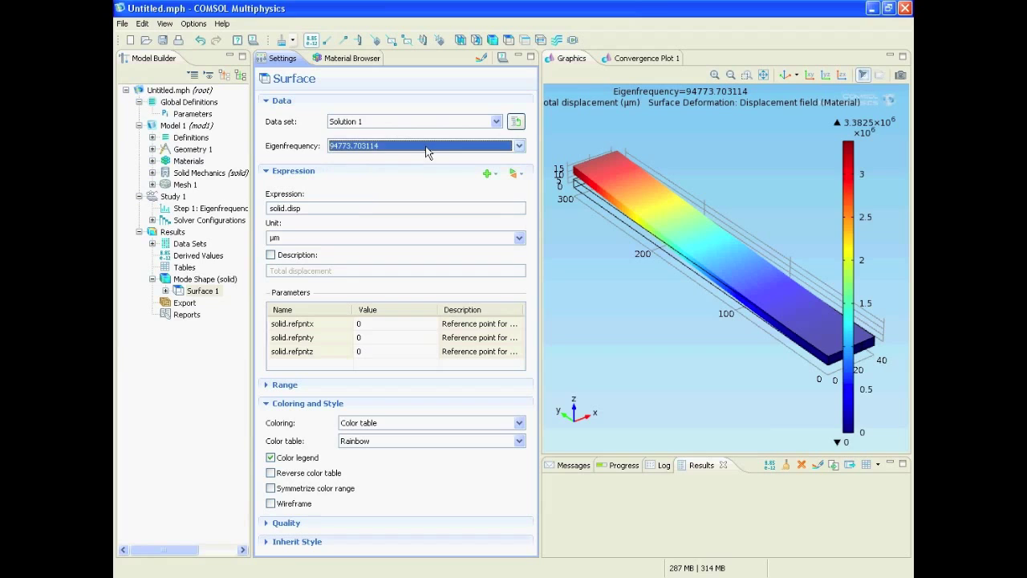
pyautogui.click(478, 57)
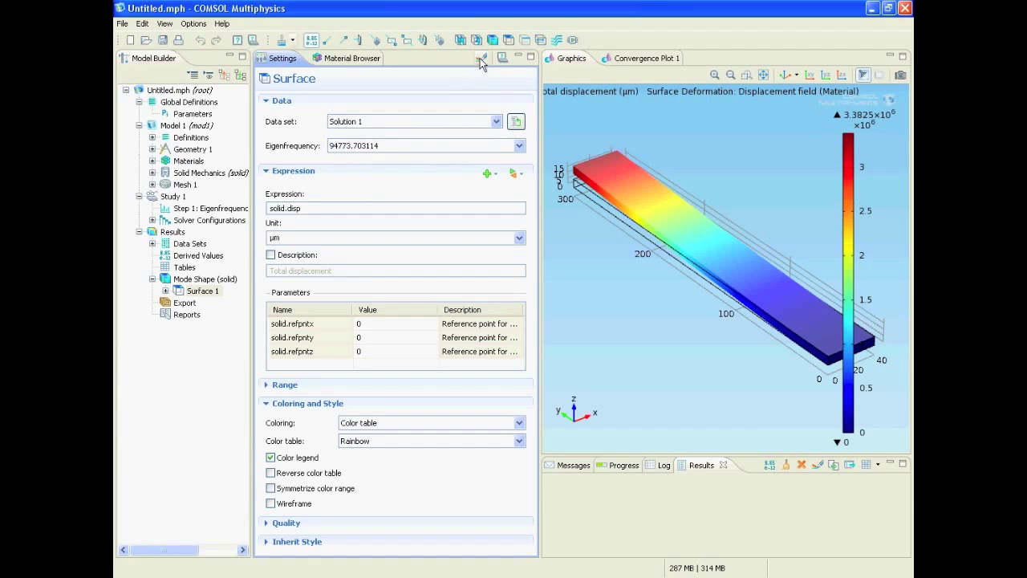
pyautogui.moveTo(674, 259)
pyautogui.mouseDown()
pyautogui.moveTo(698, 245)
pyautogui.moveTo(683, 260)
pyautogui.mouseUp()
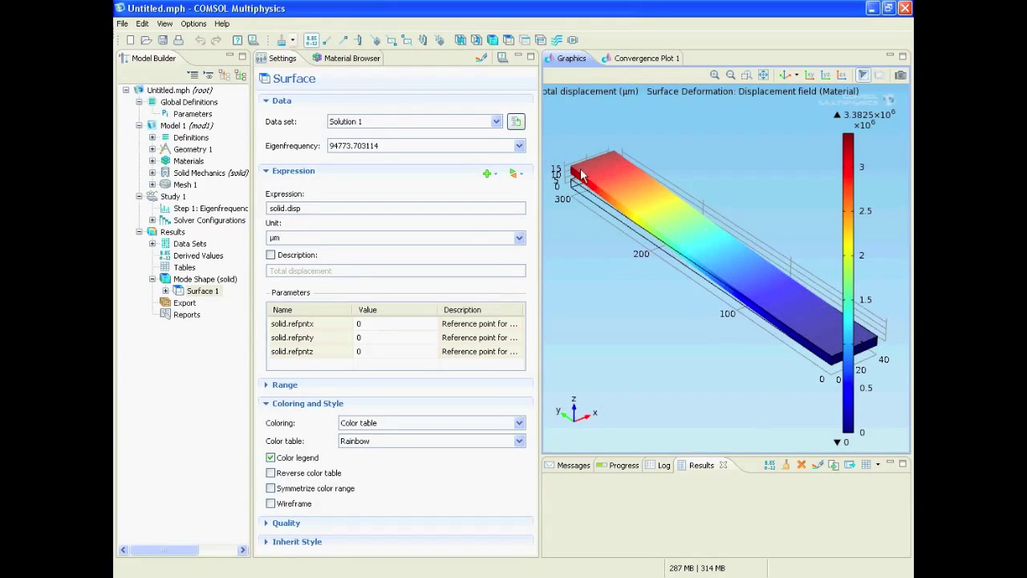
pyautogui.click(270, 458)
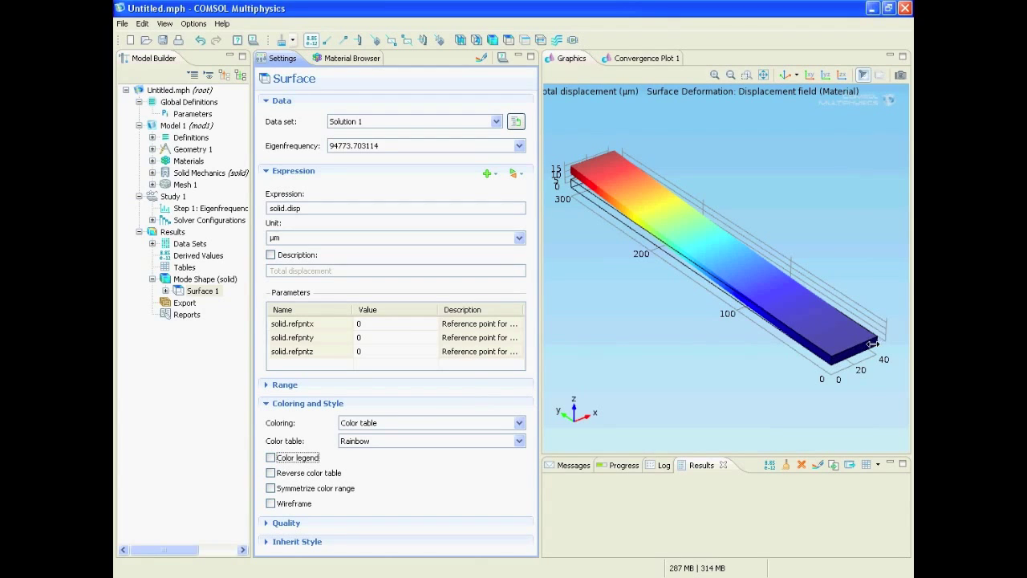
pyautogui.click(763, 79)
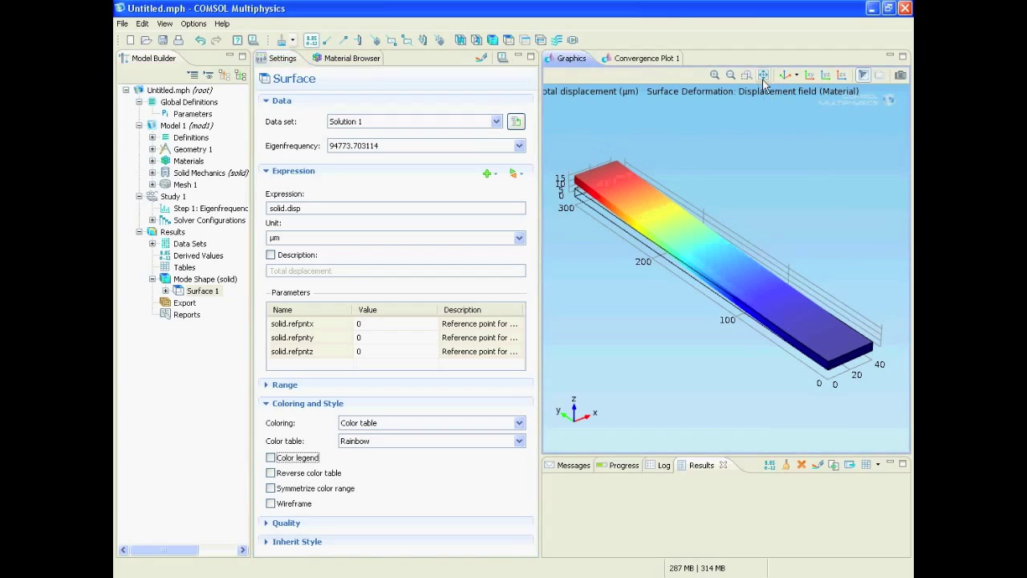
# Step: Plot the 5.322129e5 mode shape and view the beam from a steeper diagonal angle
pyautogui.click(461, 151)
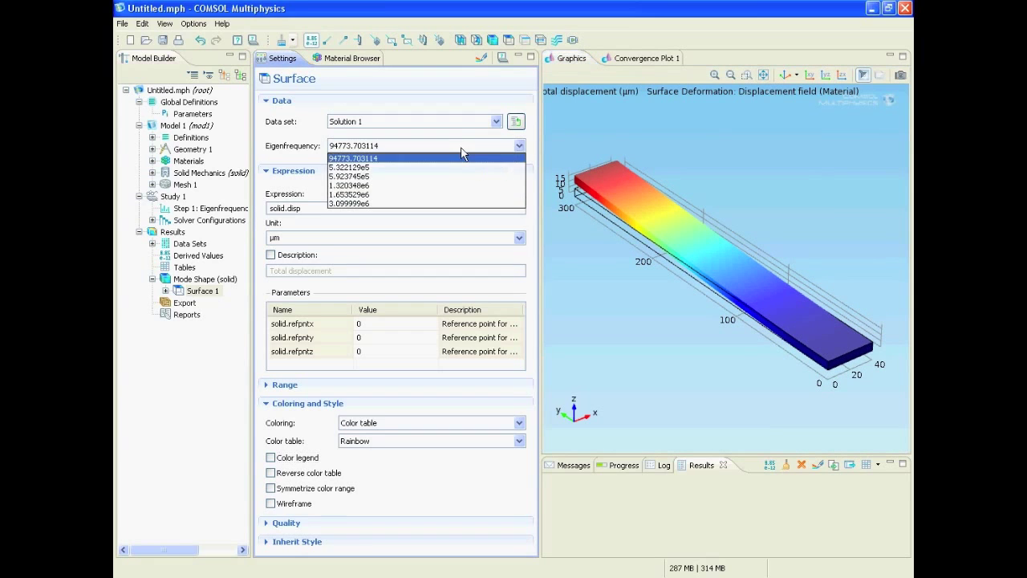
pyautogui.click(458, 163)
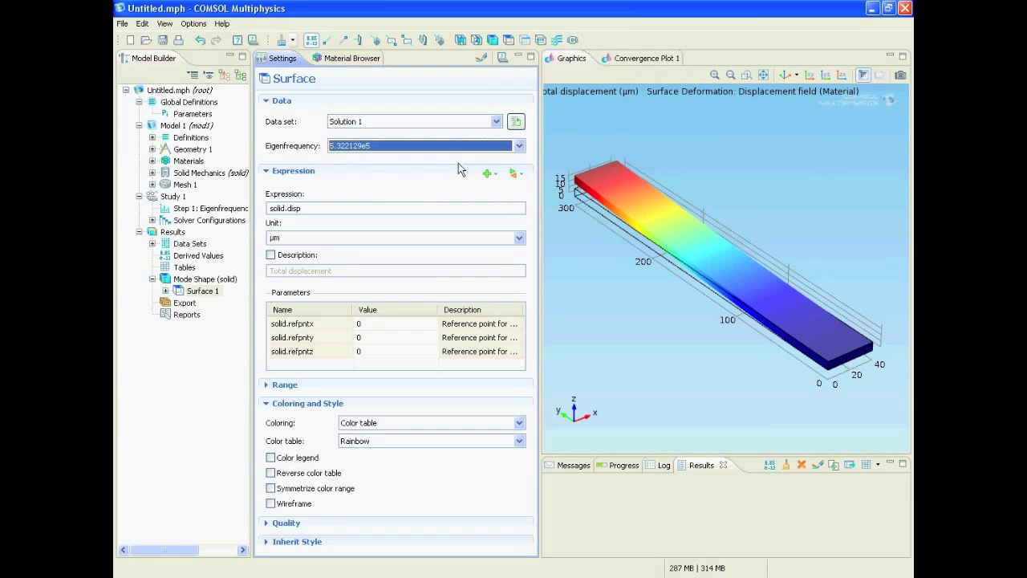
pyautogui.click(482, 59)
pyautogui.moveTo(674, 192); pyautogui.dragTo(681, 213)
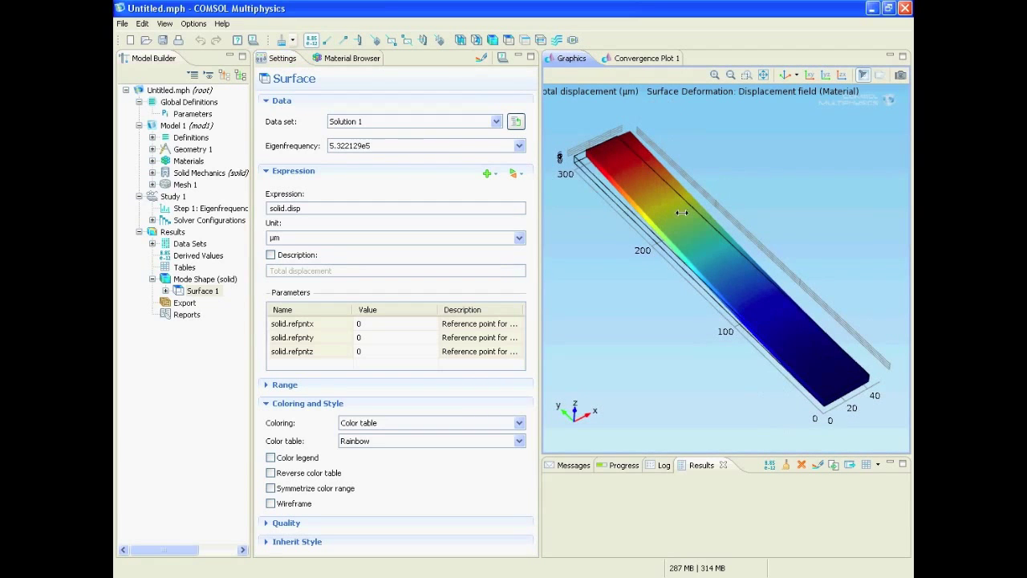
# Step: Plot the 1.320348e6 mode shape viewed end-on, then select eigenfrequency 1.653529e6
pyautogui.click(498, 146)
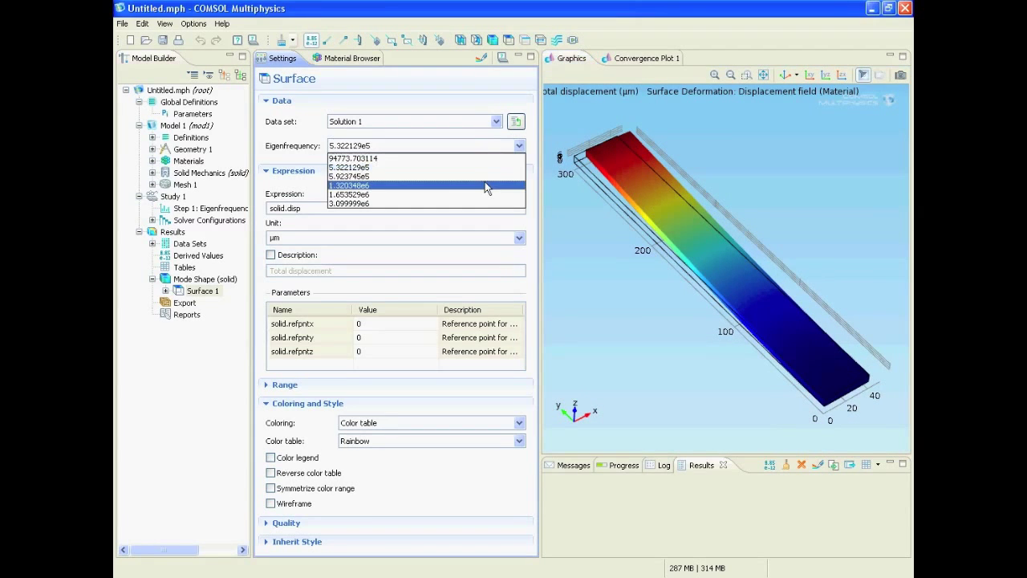
pyautogui.click(485, 185)
pyautogui.click(482, 60)
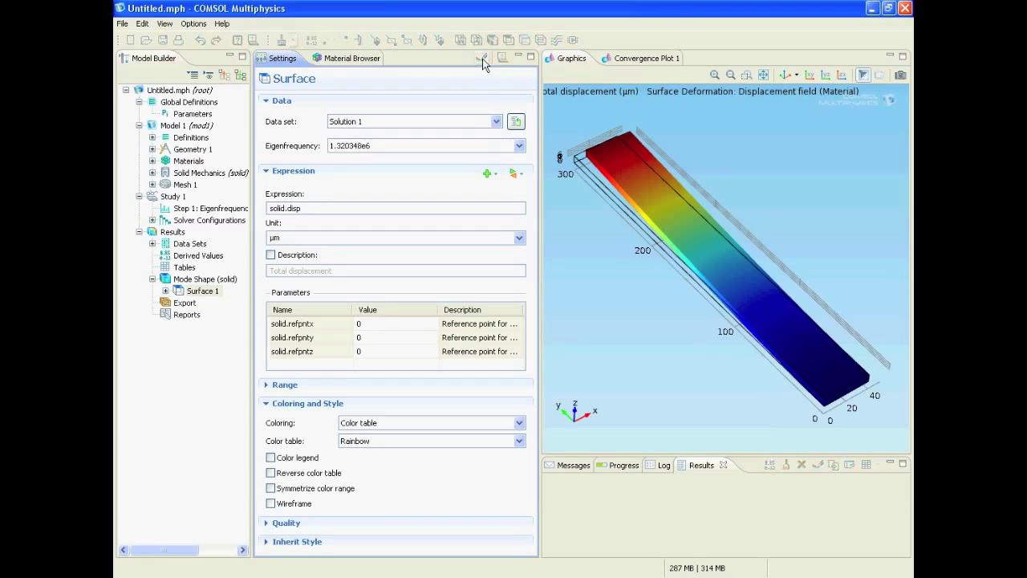
pyautogui.moveTo(567, 181); pyautogui.dragTo(689, 275)
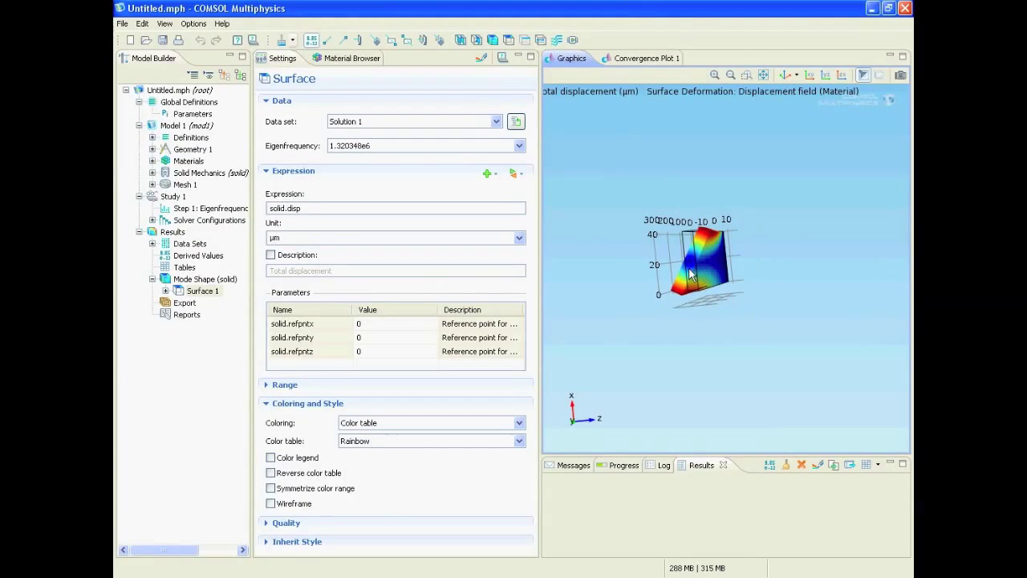
pyautogui.click(470, 150)
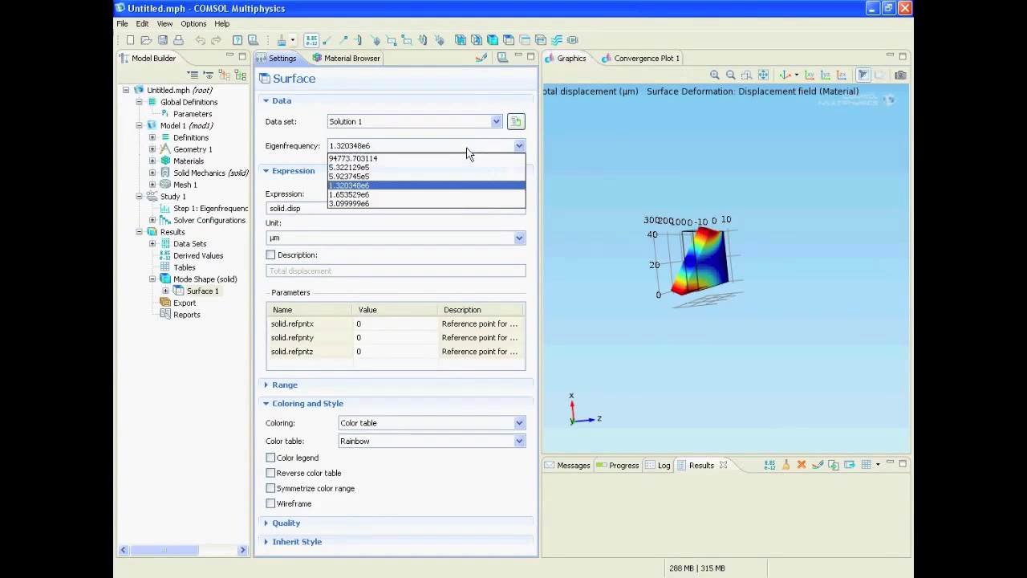
pyautogui.click(462, 194)
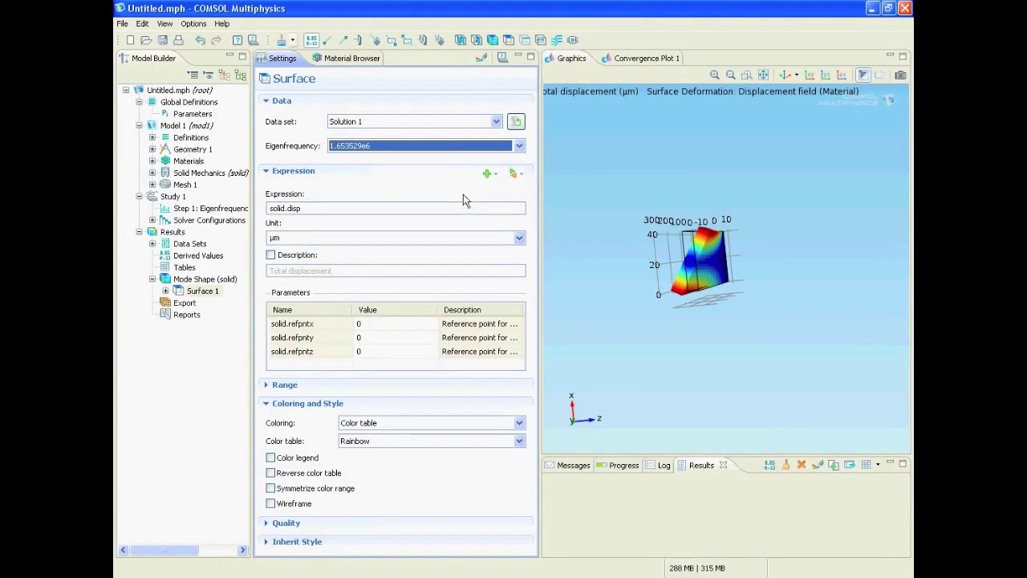
# Step: Plot the 1.653529e6 mode shape and view the wavy beam from a flatter oblique angle
pyautogui.click(482, 59)
pyautogui.moveTo(732, 255); pyautogui.dragTo(716, 234)
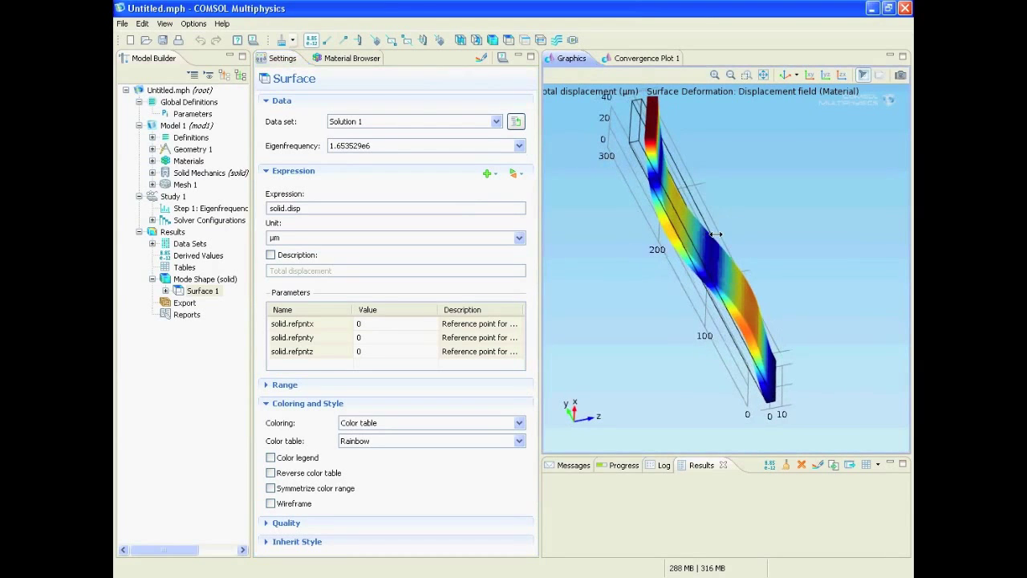
pyautogui.click(786, 75)
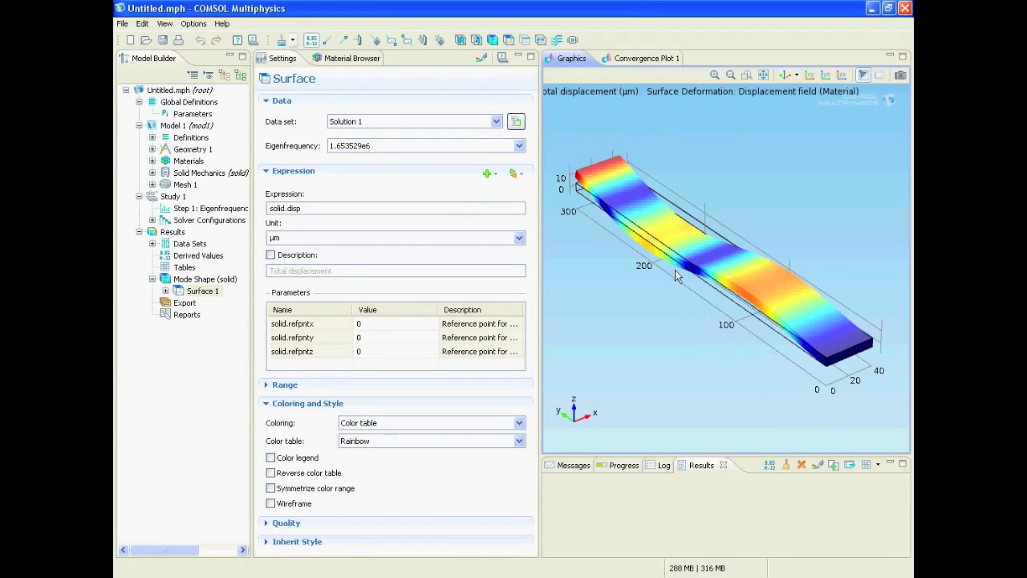
pyautogui.moveTo(676, 272)
pyautogui.mouseDown()
pyautogui.moveTo(704, 252)
pyautogui.moveTo(687, 270)
pyautogui.mouseUp()
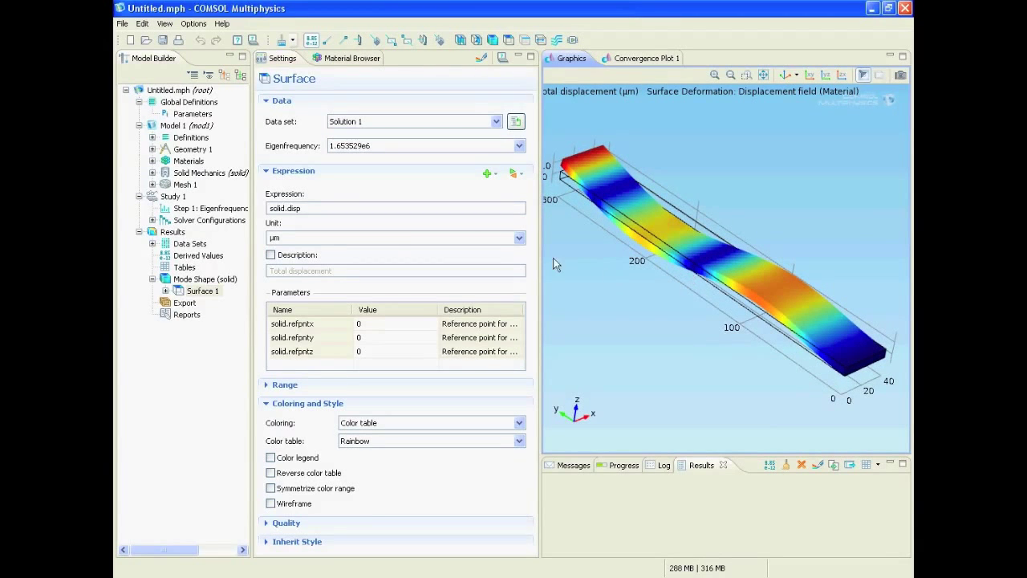